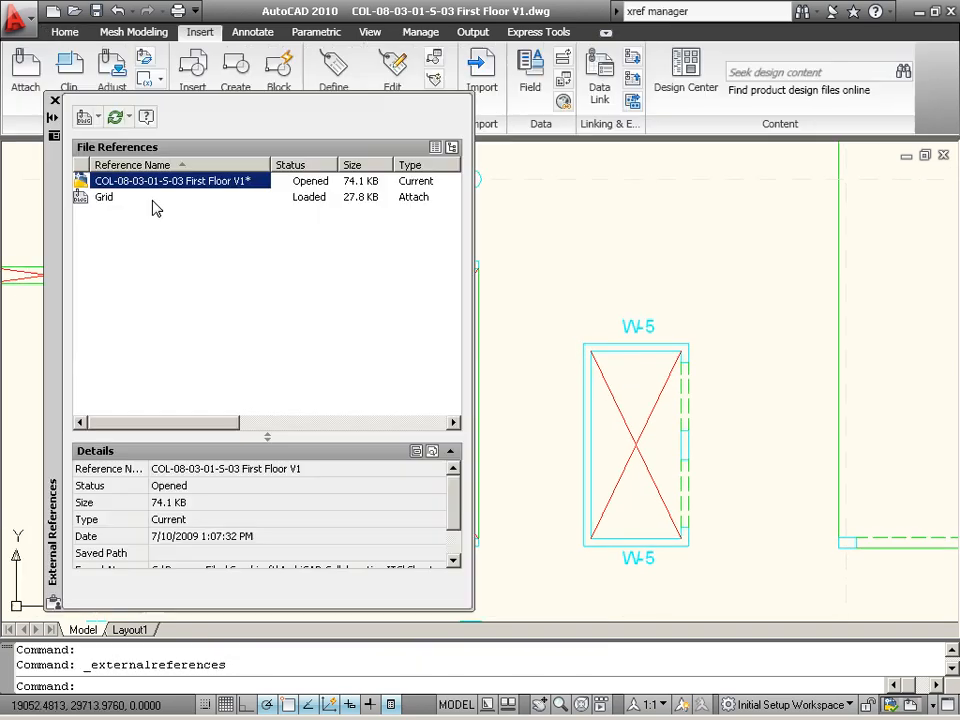
Inspect the details of the Grid reference attached to the First Floor V1 drawing.
left_click(153, 199)
mouse_move(155, 209)
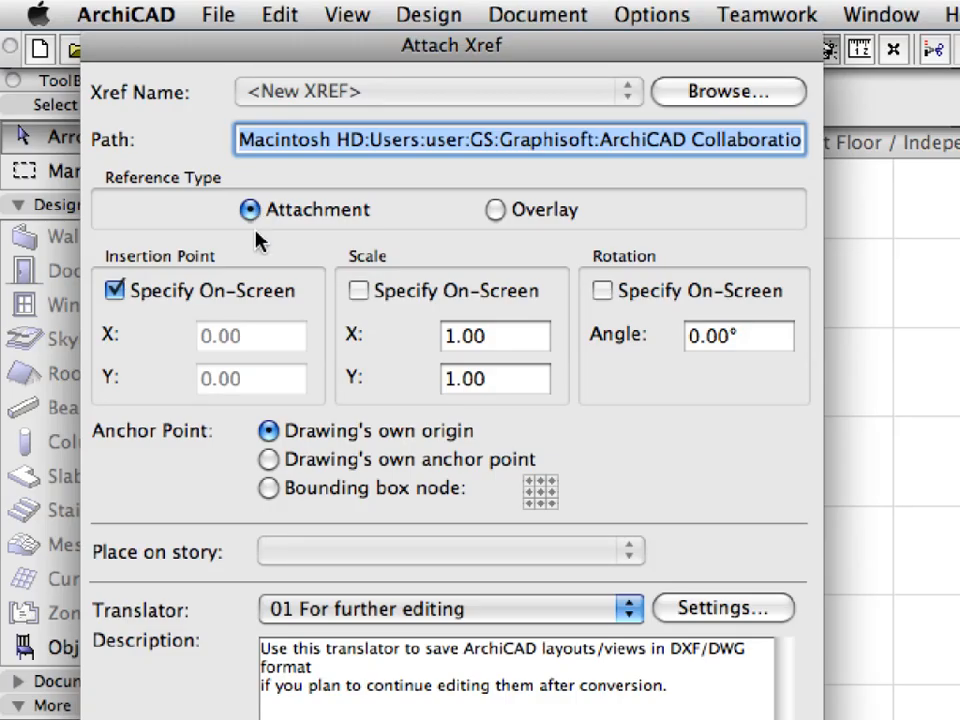
In ArchiCAD, attach the Xref at insertion point 0.00, 0.00 with the 02 For editable import translator.
left_click(120, 294)
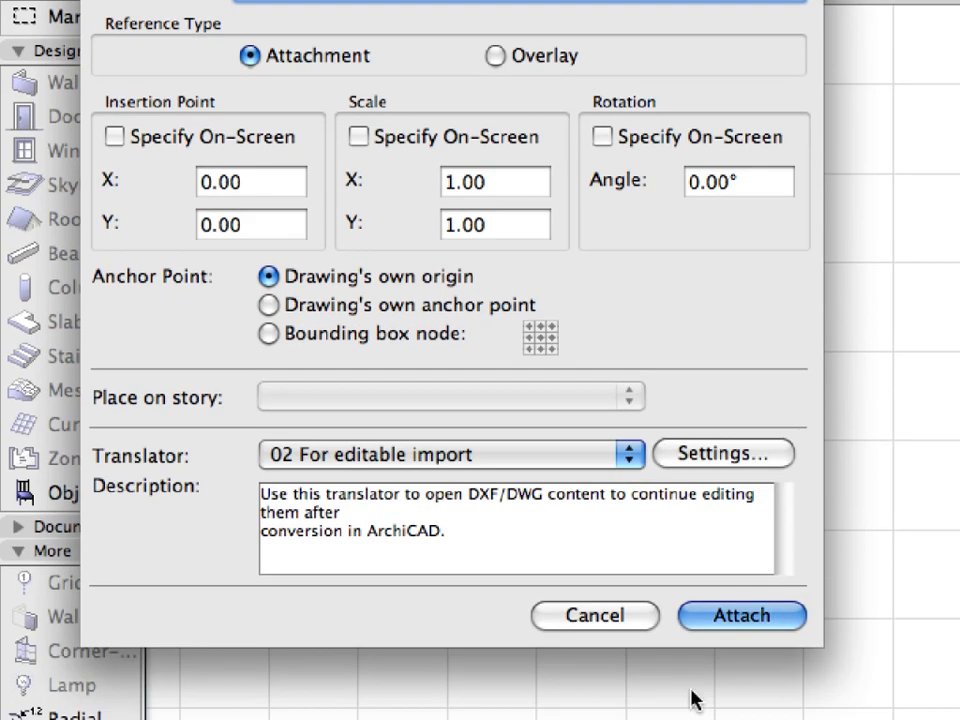
left_click(786, 622)
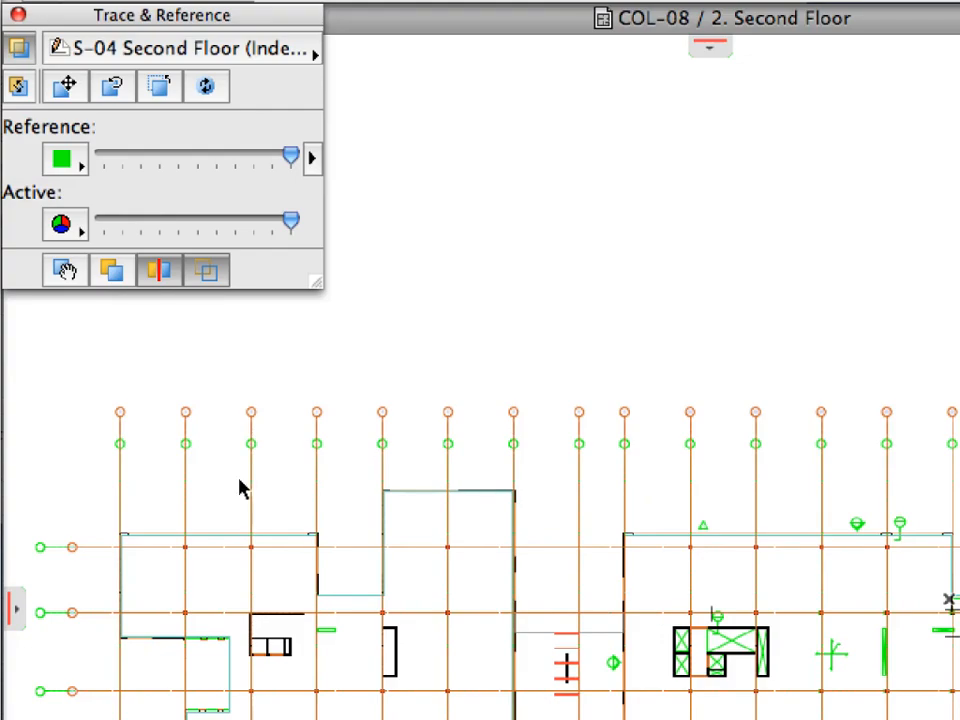
Compare the Second Floor plan with its S-04 trace reference by sweeping both splitters across the drawing.
mouse_move(15, 608)
left_mouse_down()
mouse_move(615, 606)
mouse_move(940, 630)
left_mouse_up()
left_click_drag(707, 46, 701, 710)
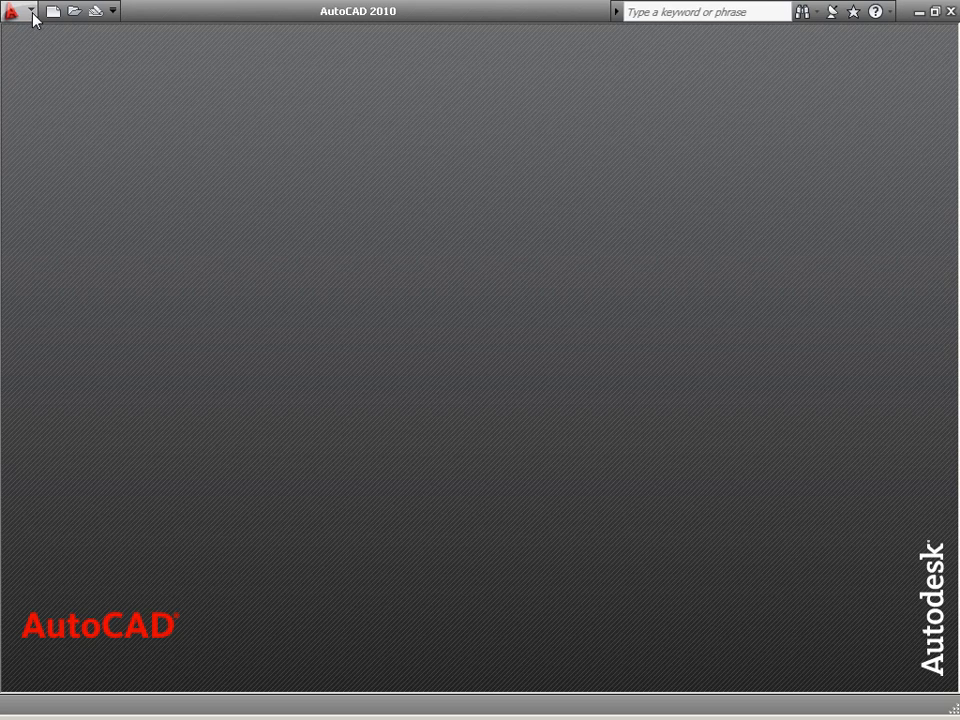
In AutoCAD, open the drawing COL-08-03-01-S-03 First Floor V1 from the Chapter 08 folder.
left_click(30, 15)
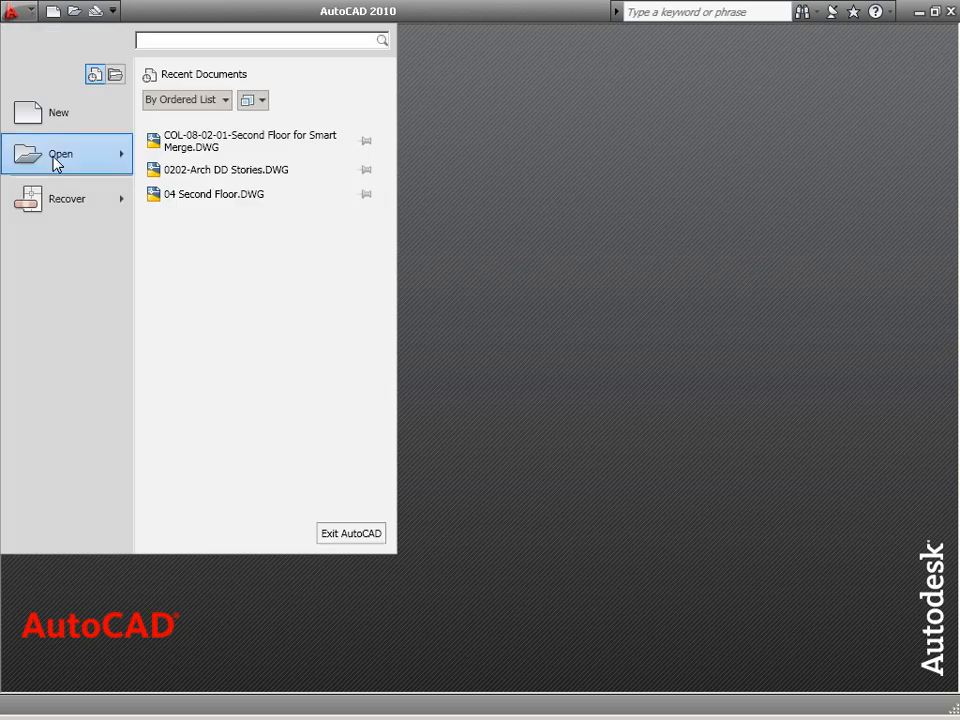
mouse_move(54, 161)
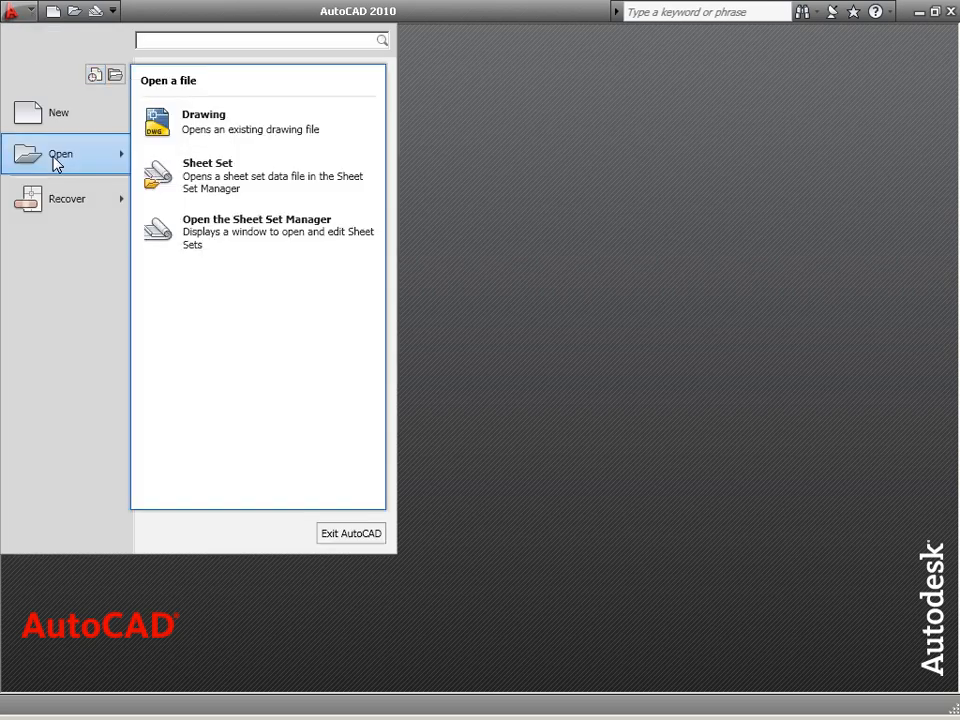
left_click(341, 144)
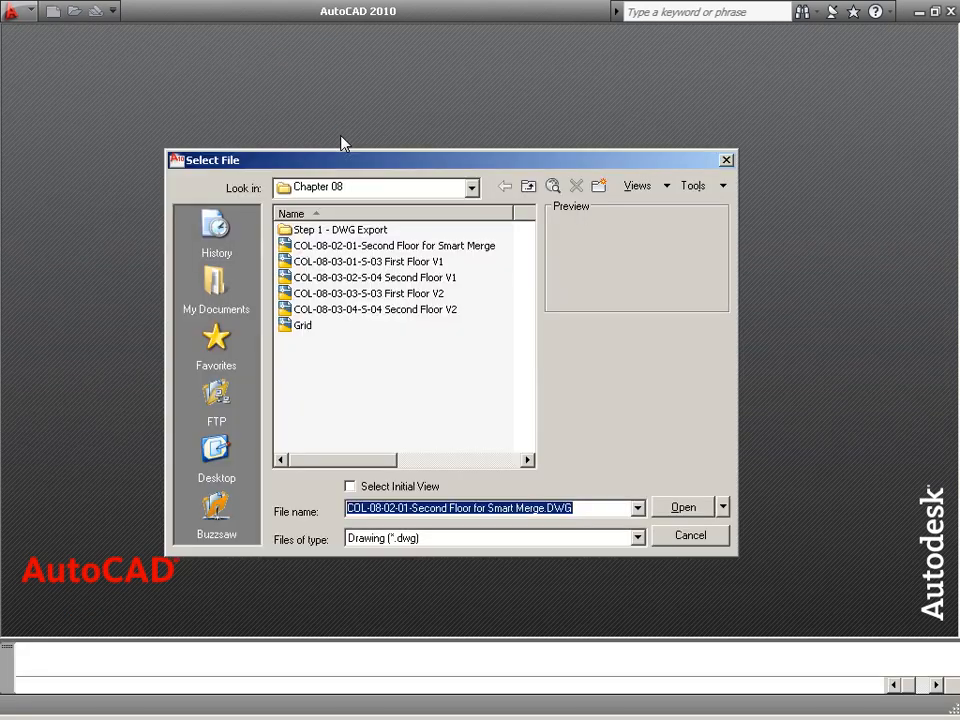
left_click(391, 263)
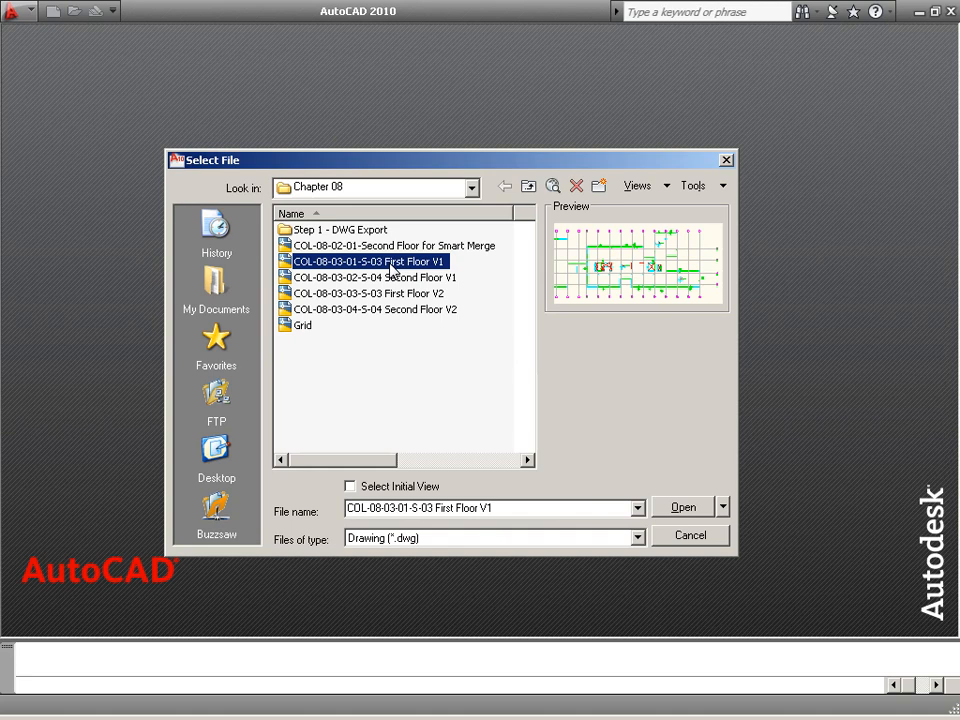
left_click(705, 516)
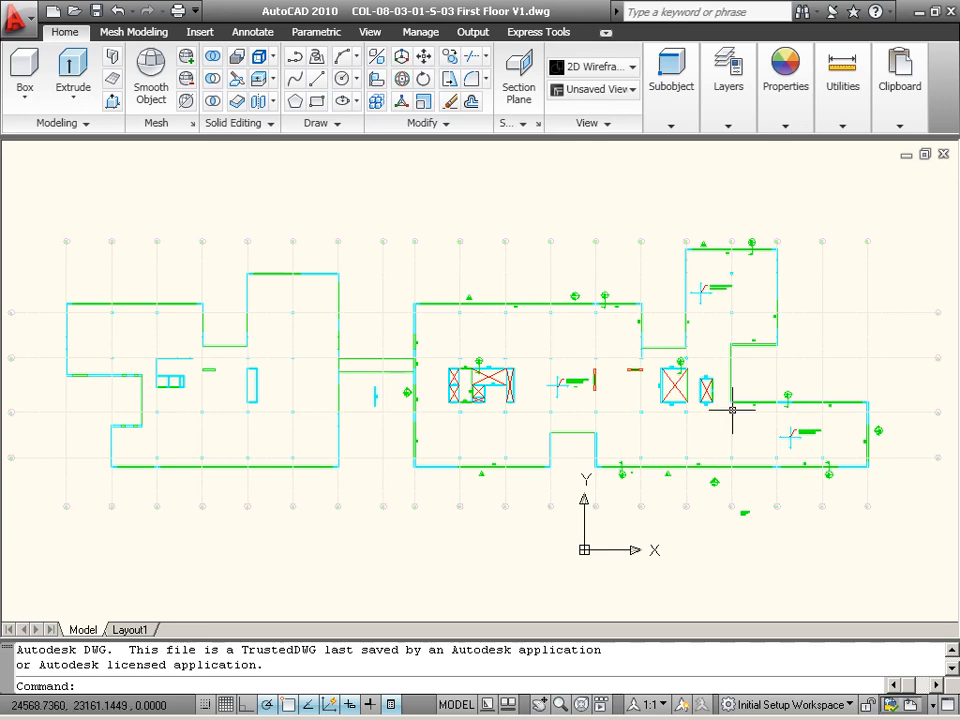
Examine the area around walls W-5 and W-6 and the drawing's external references, including the Grid file.
scroll(728, 414, "up", 6)
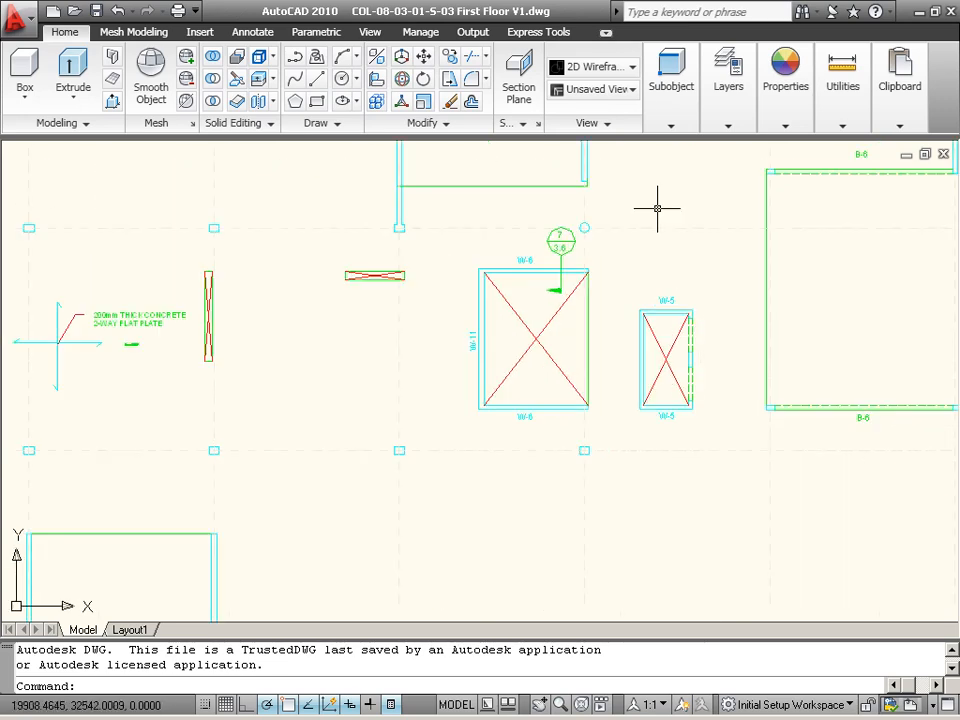
scroll(657, 208, "up", 3)
mouse_move(658, 439)
middle_mouse_down()
mouse_move(617, 356)
mouse_move(624, 368)
middle_mouse_up()
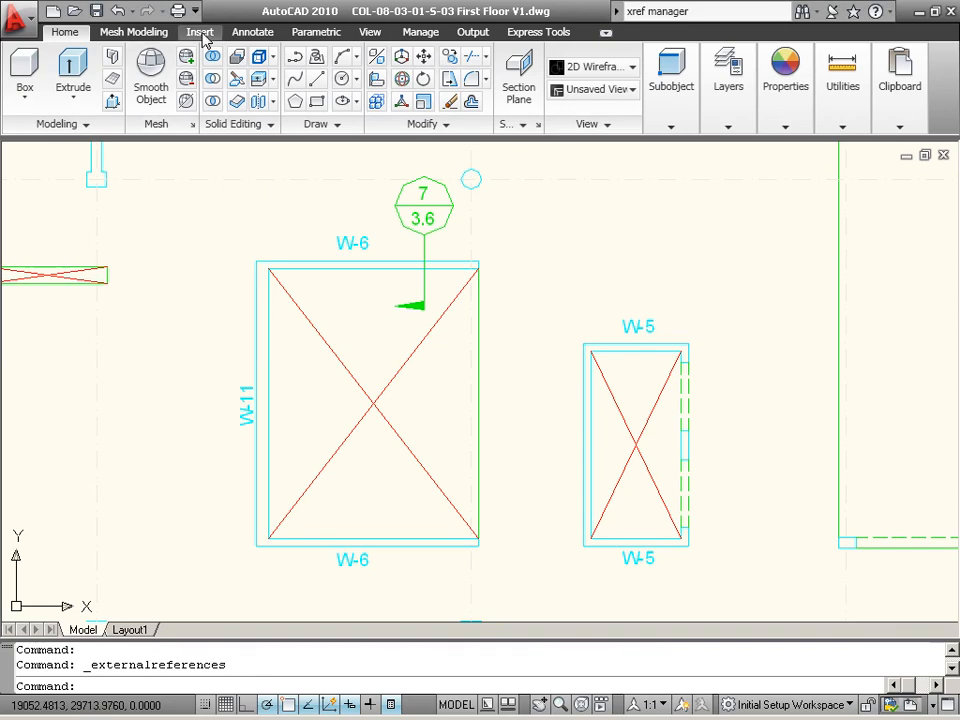
left_click(200, 33)
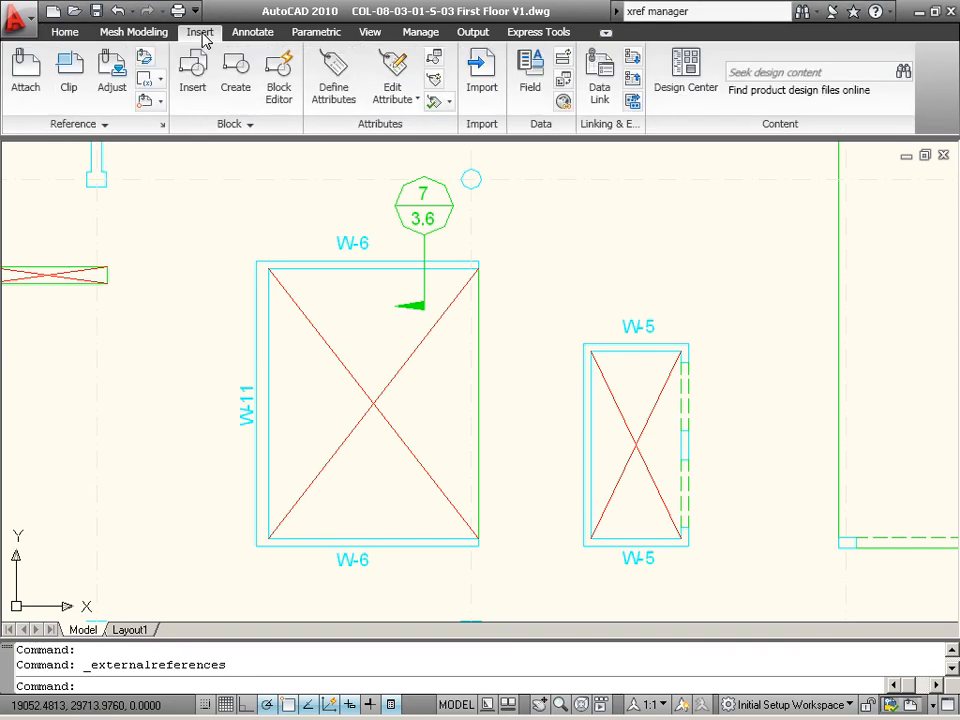
left_click(142, 127)
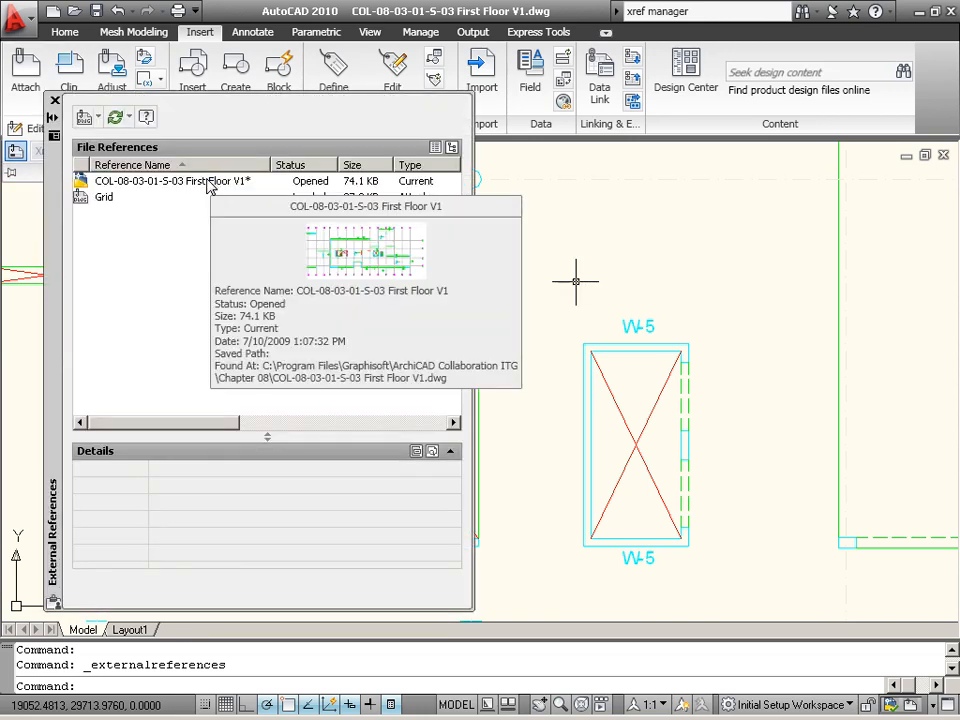
left_click(208, 186)
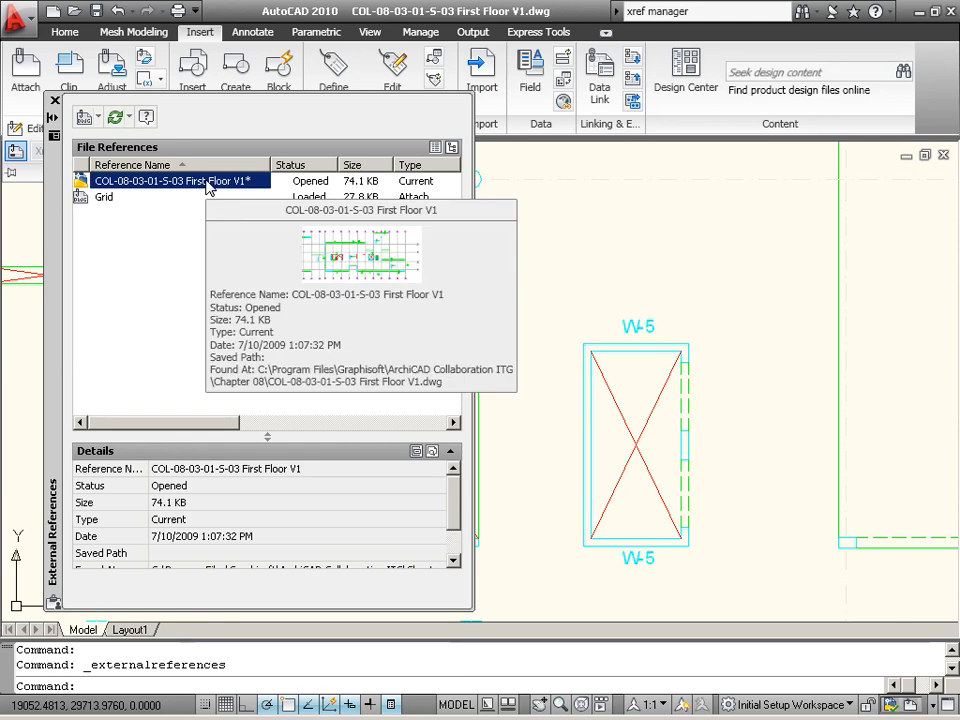
left_click(154, 201)
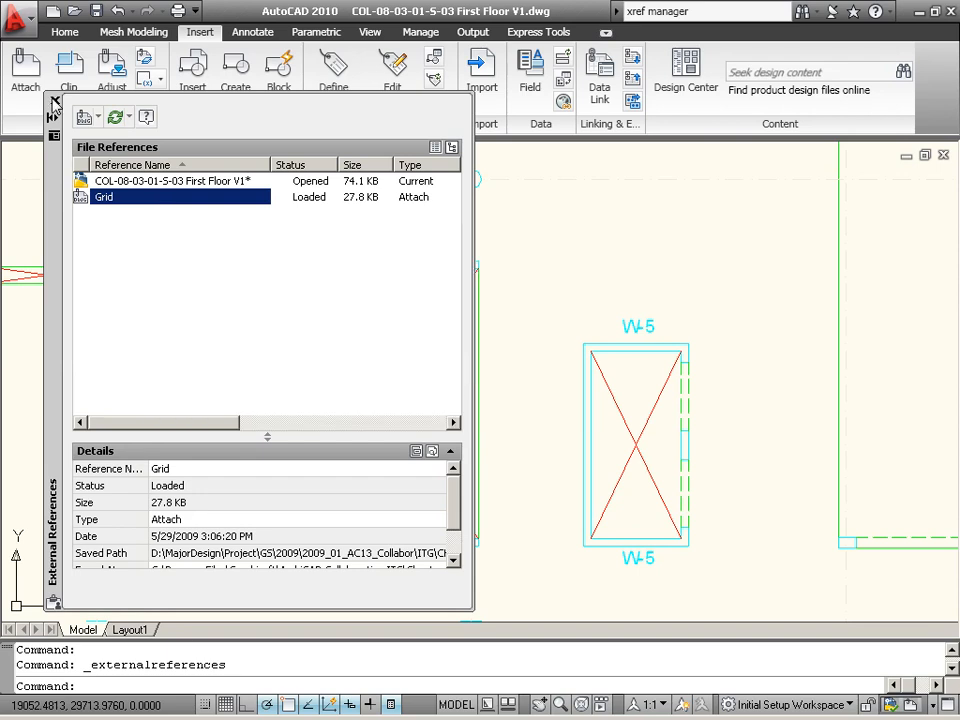
left_click(55, 100)
Close the current drawing without saving changes.
left_click(16, 14)
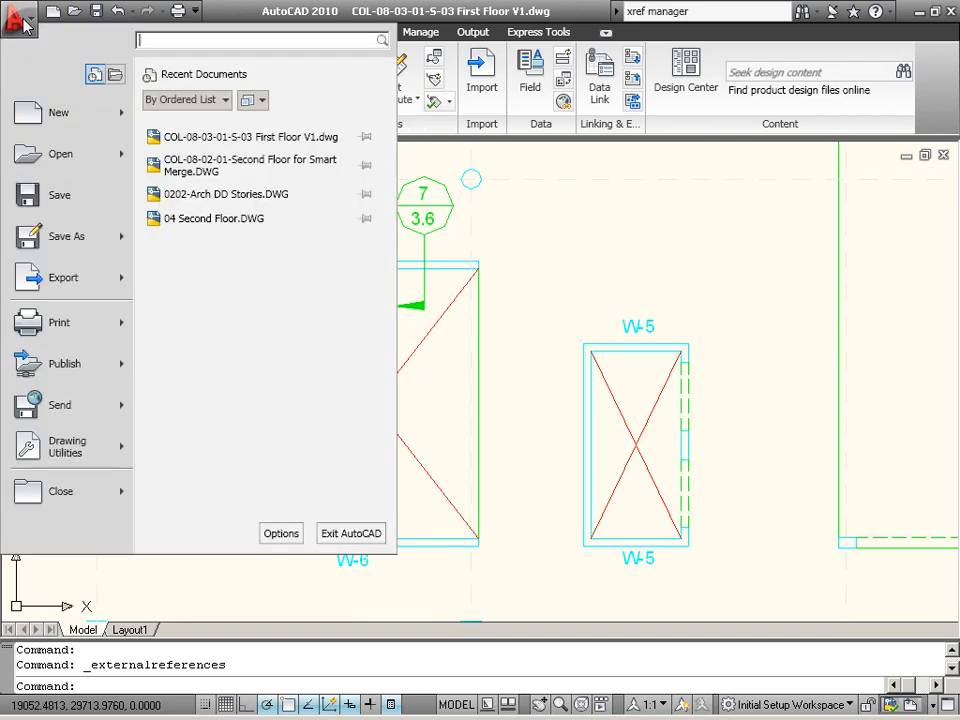
mouse_move(57, 492)
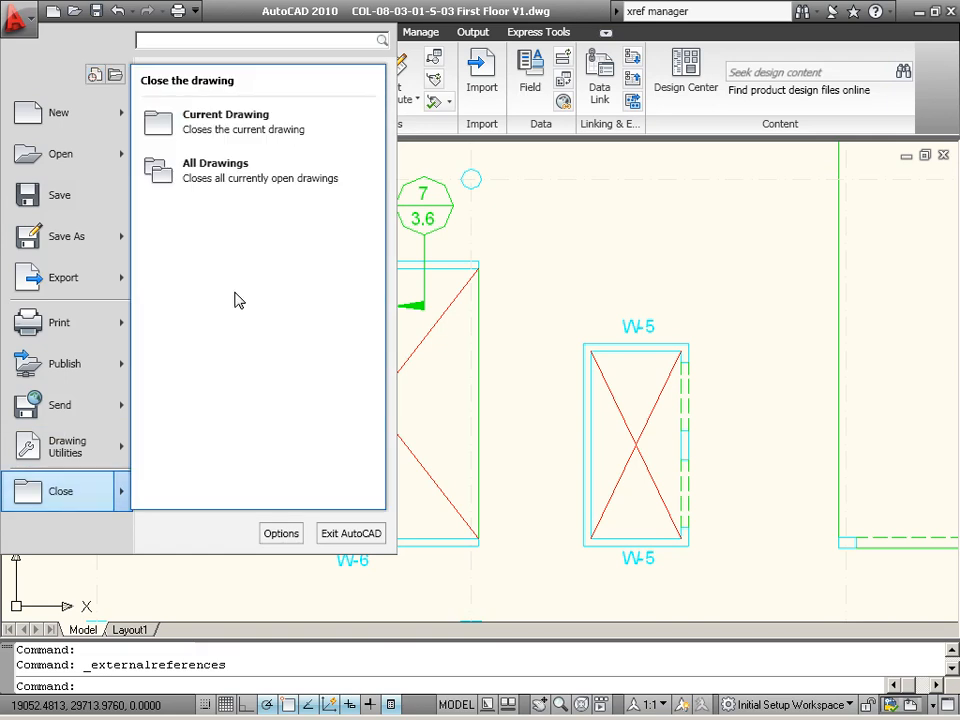
left_click(281, 118)
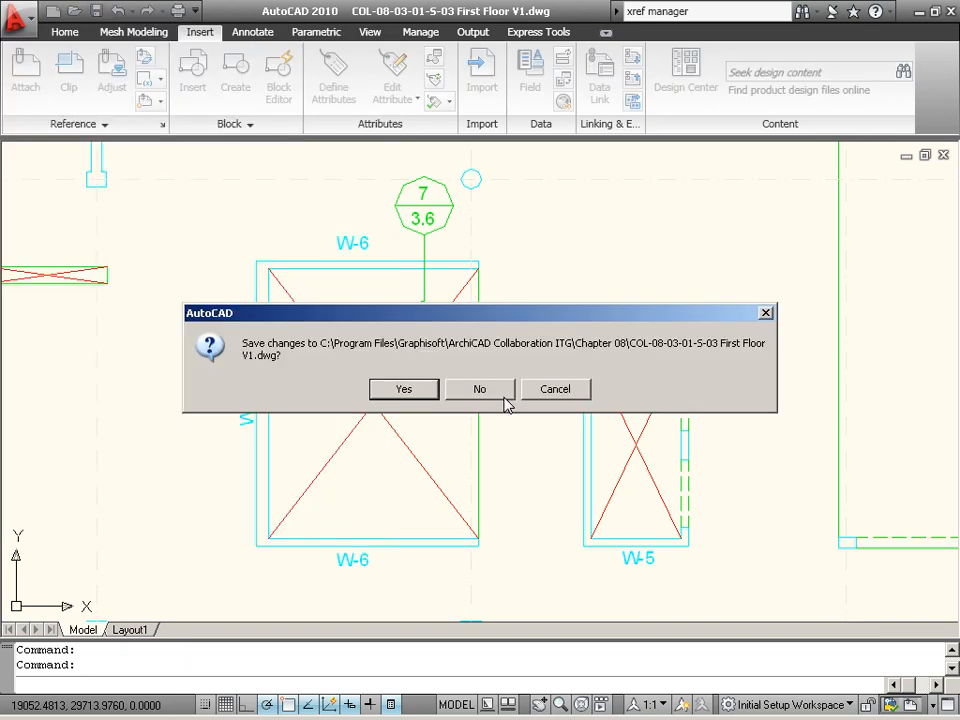
left_click(503, 394)
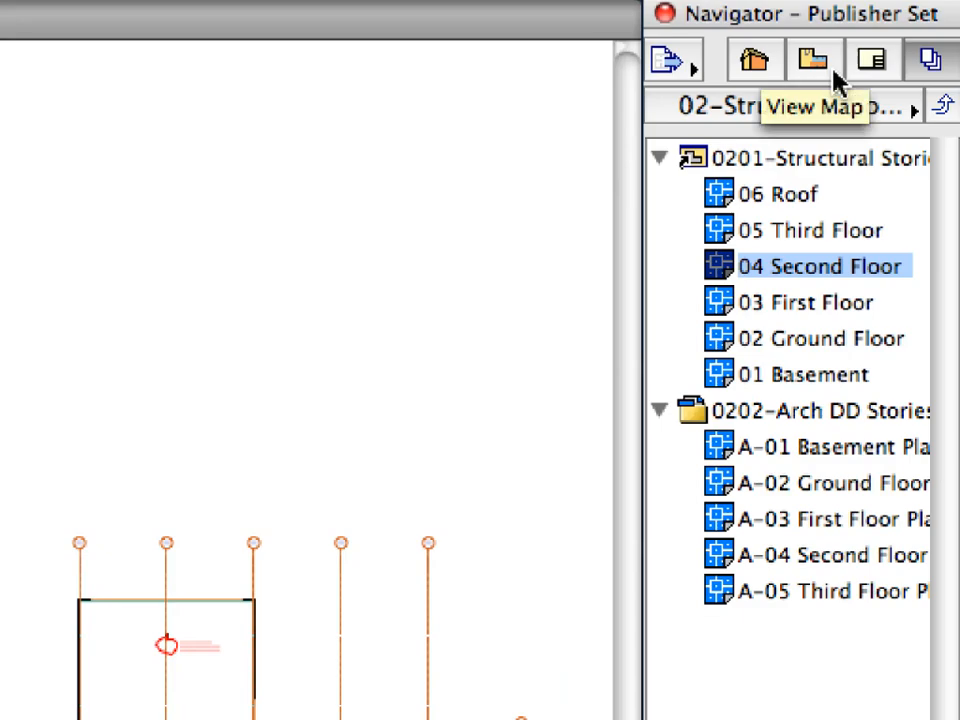
Switch to ArchiCAD and open the 8.3.1 Xref view from the Chapter 08 folder of the View Map.
left_click(833, 72)
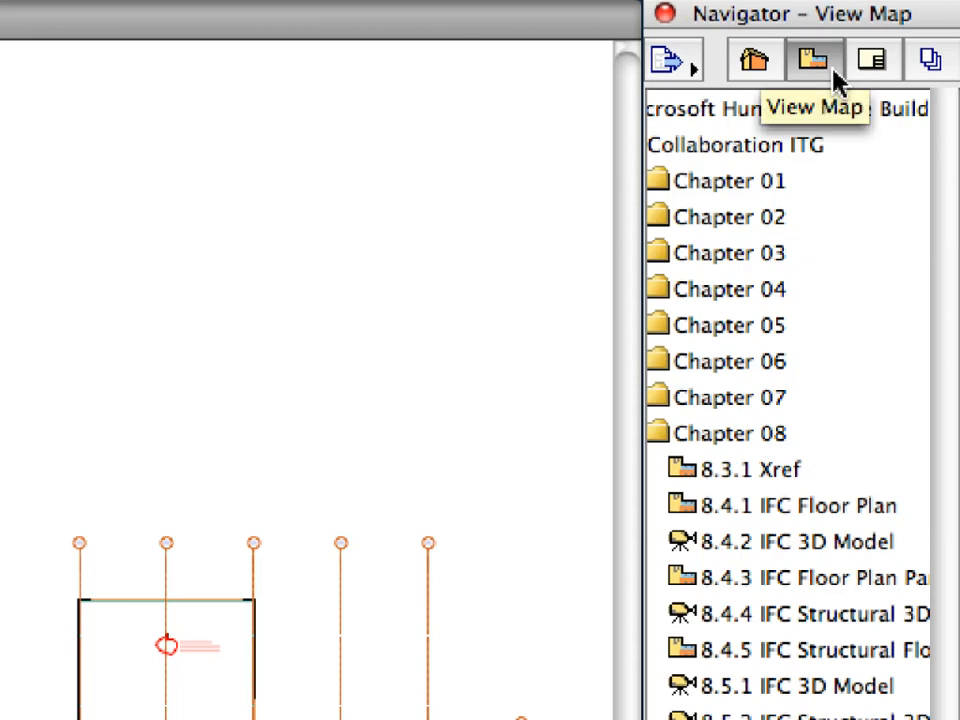
left_click(760, 474)
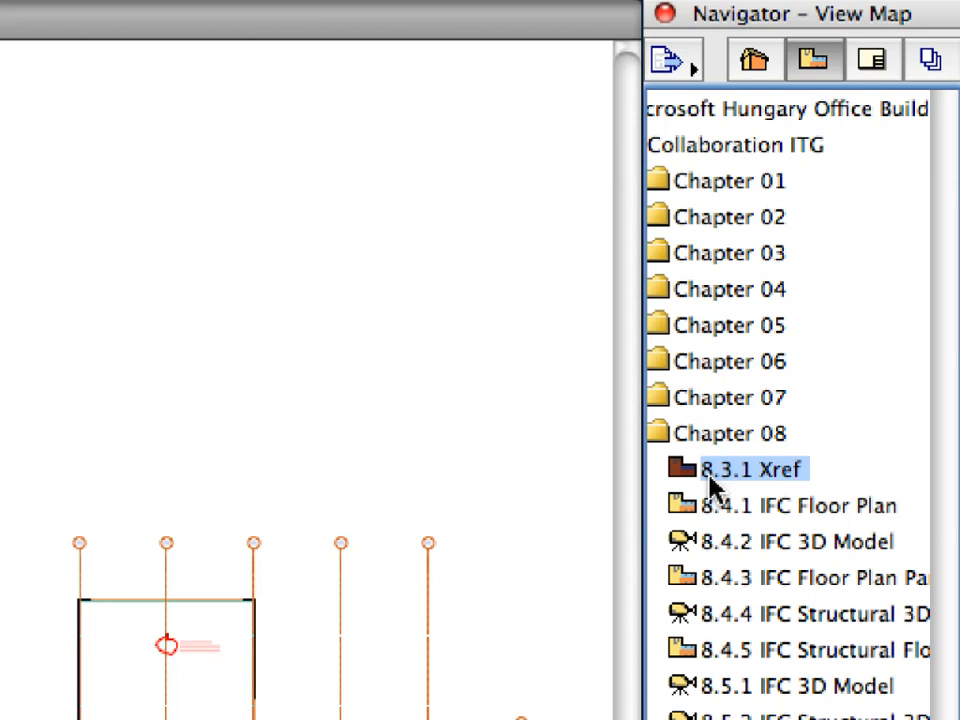
double_click(712, 481)
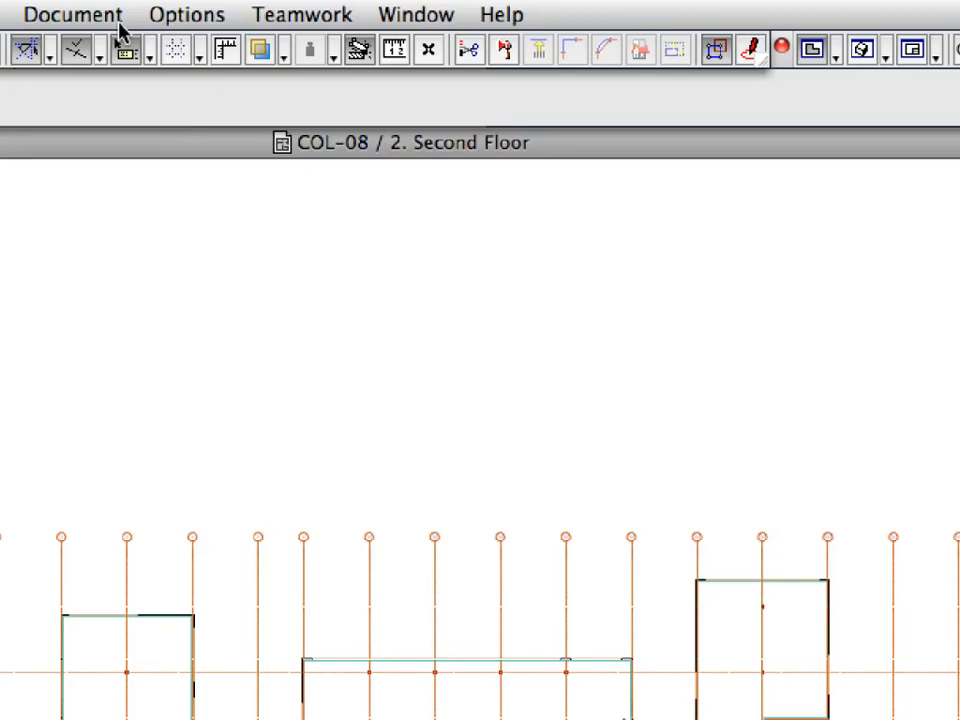
Create an independent worksheet with reference ID S-03 and the name First Floor.
left_click(303, 11)
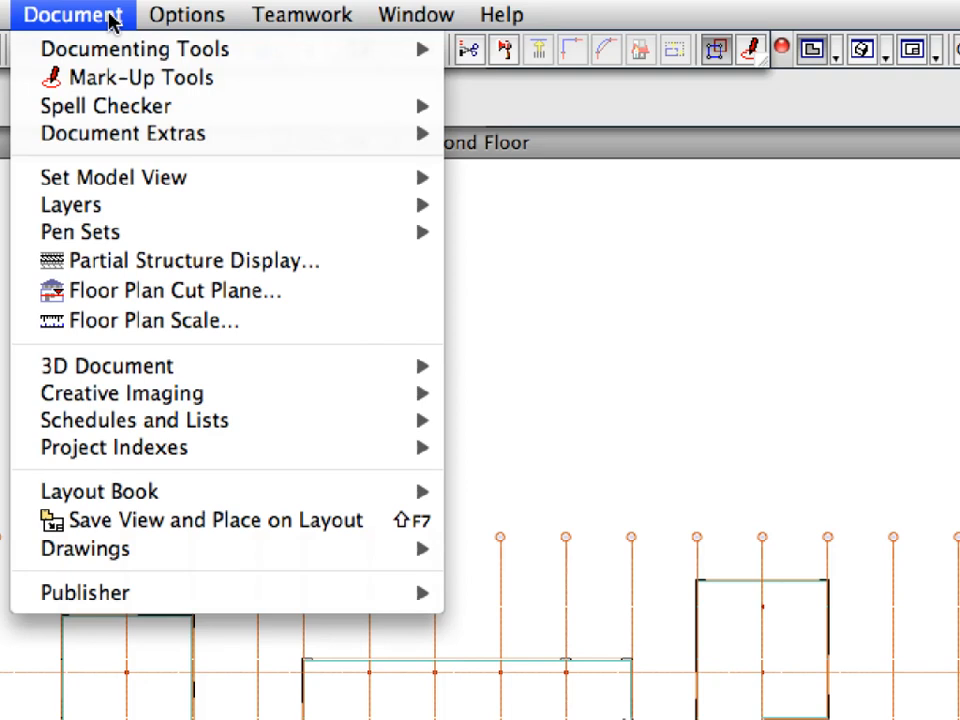
mouse_move(114, 40)
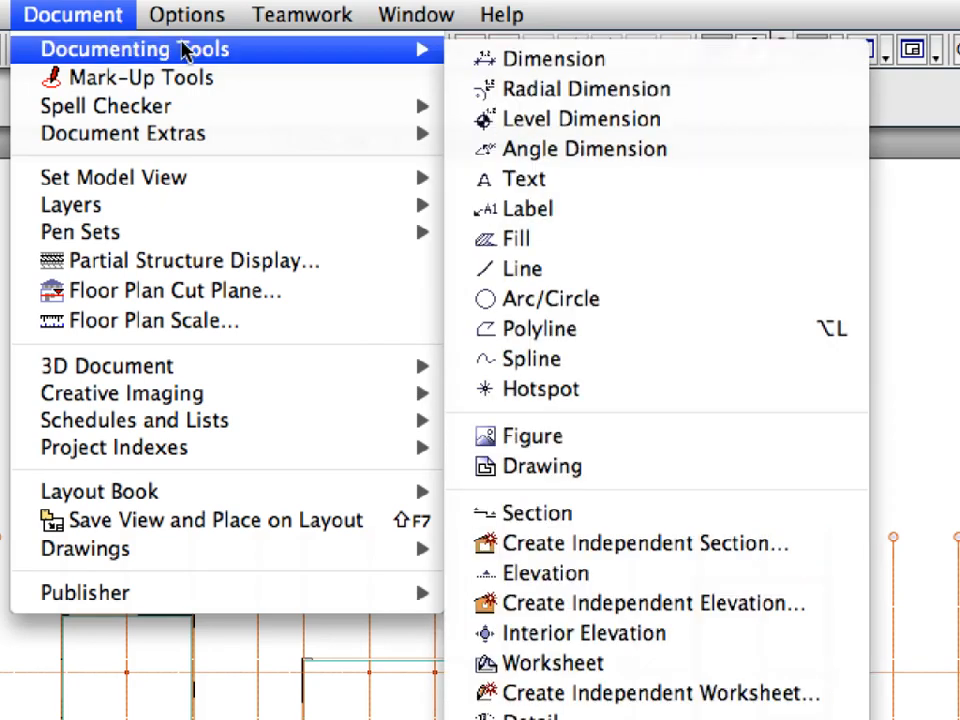
left_click(760, 693)
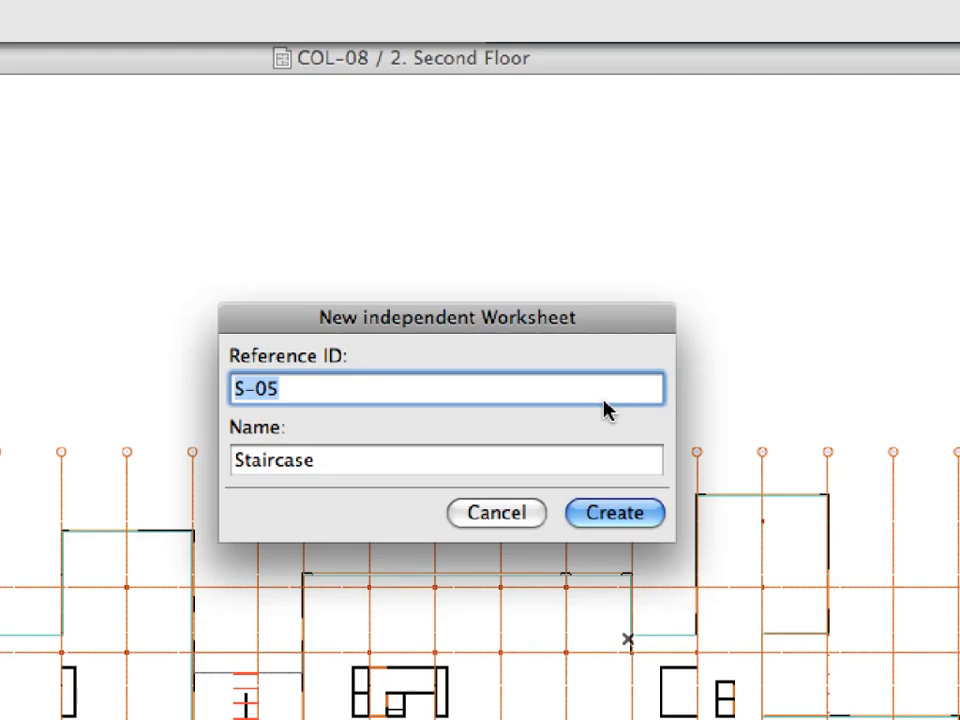
key("Right")
key("BackSpace")
type("3")
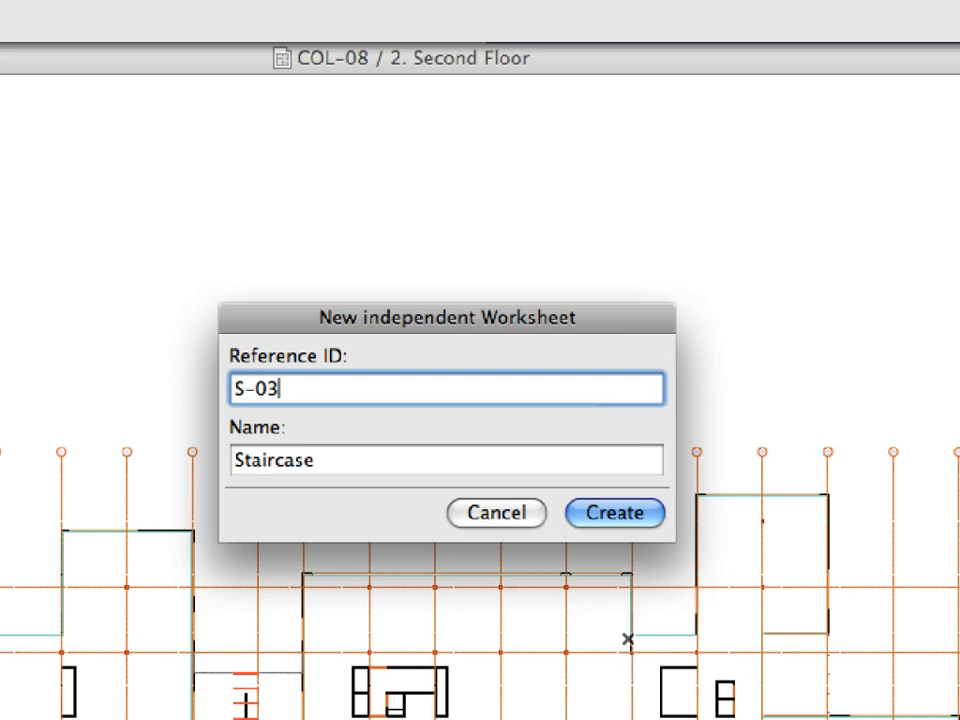
left_click_drag(316, 460, 180, 454)
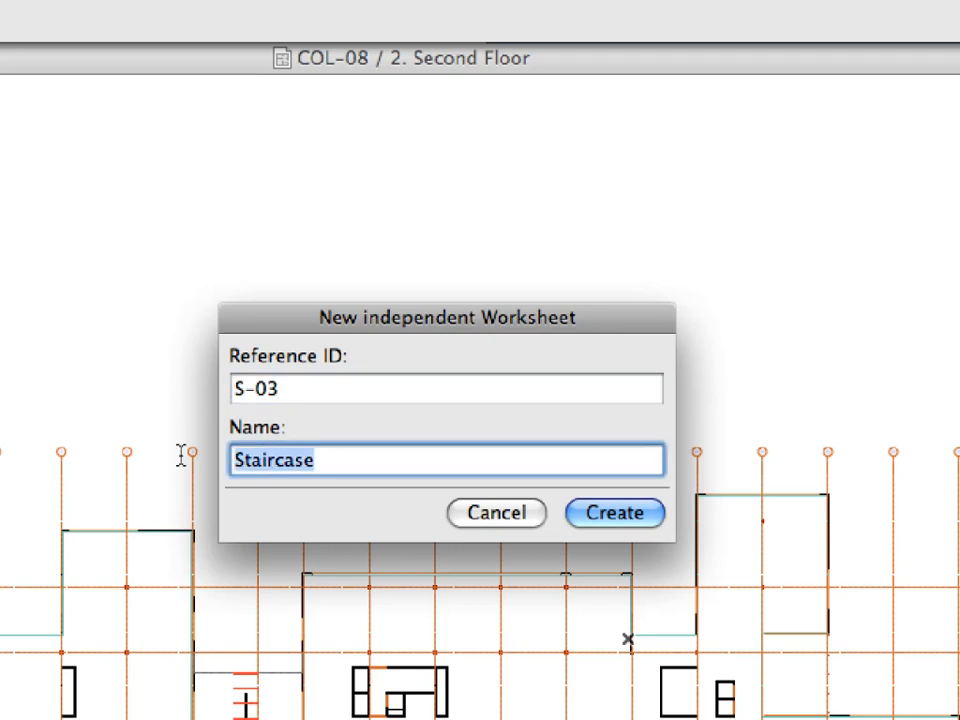
type("First Floor")
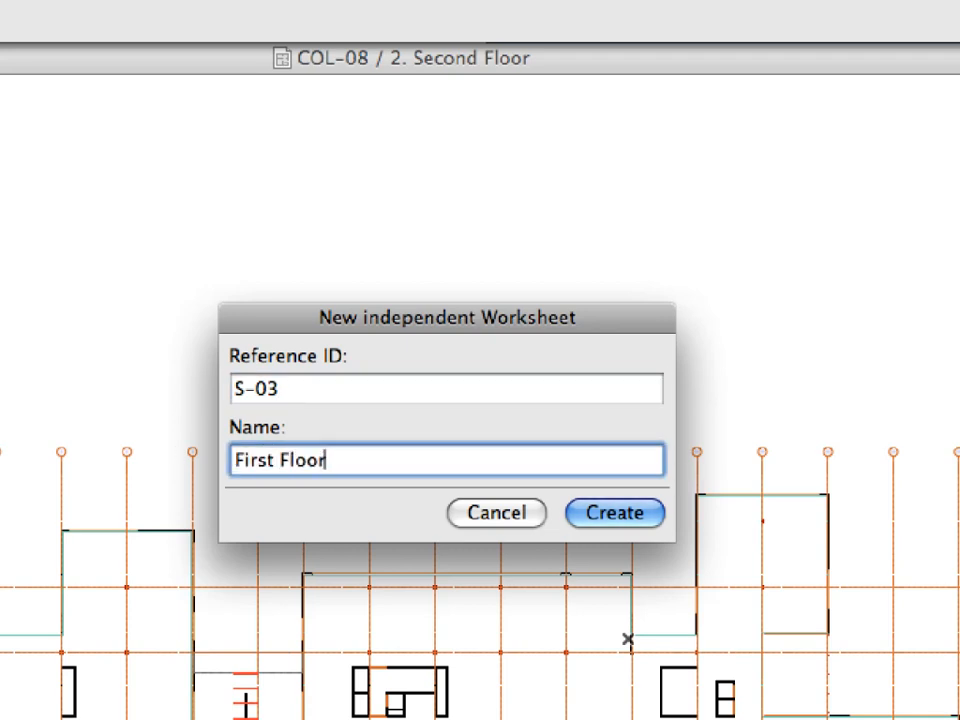
left_click(628, 516)
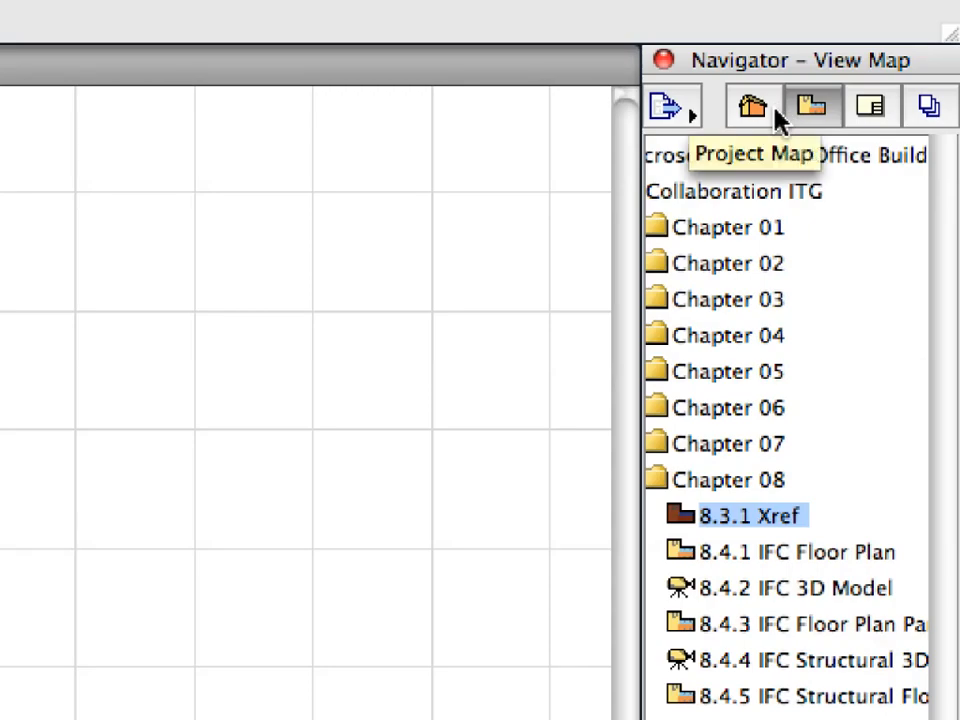
Locate the S-03 First Floor worksheet under Worksheets in the Project Map.
left_click(776, 115)
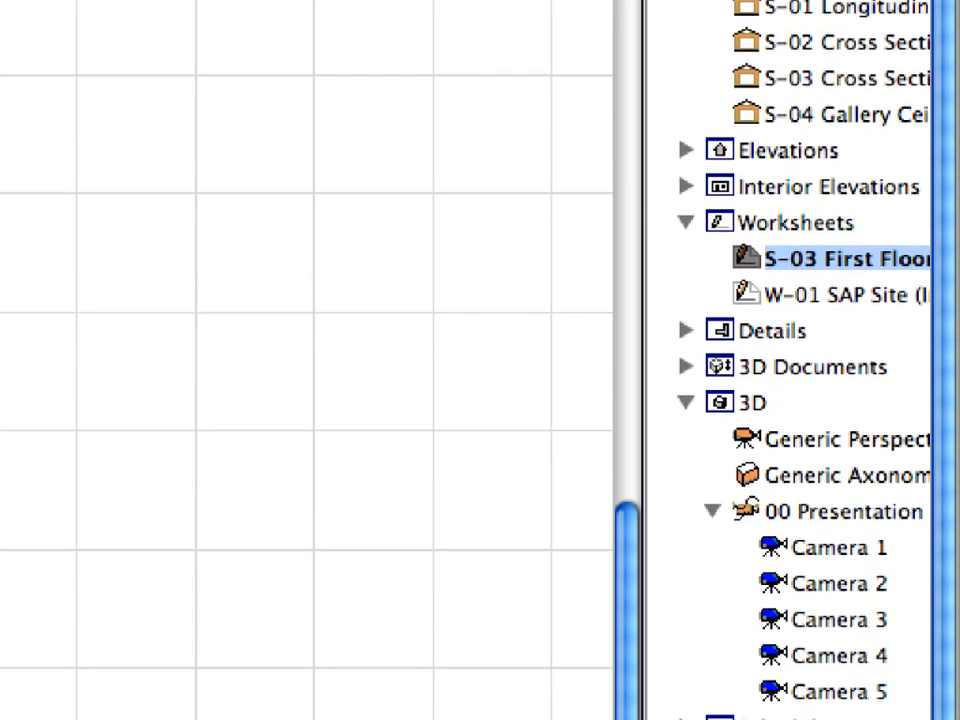
left_click(824, 190)
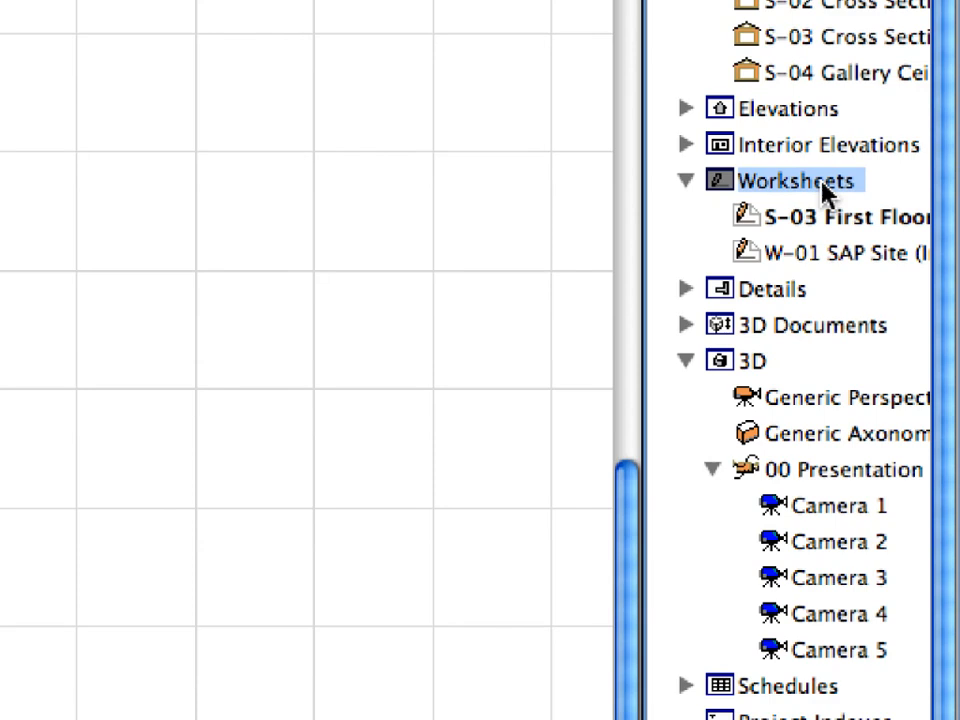
left_click(766, 222)
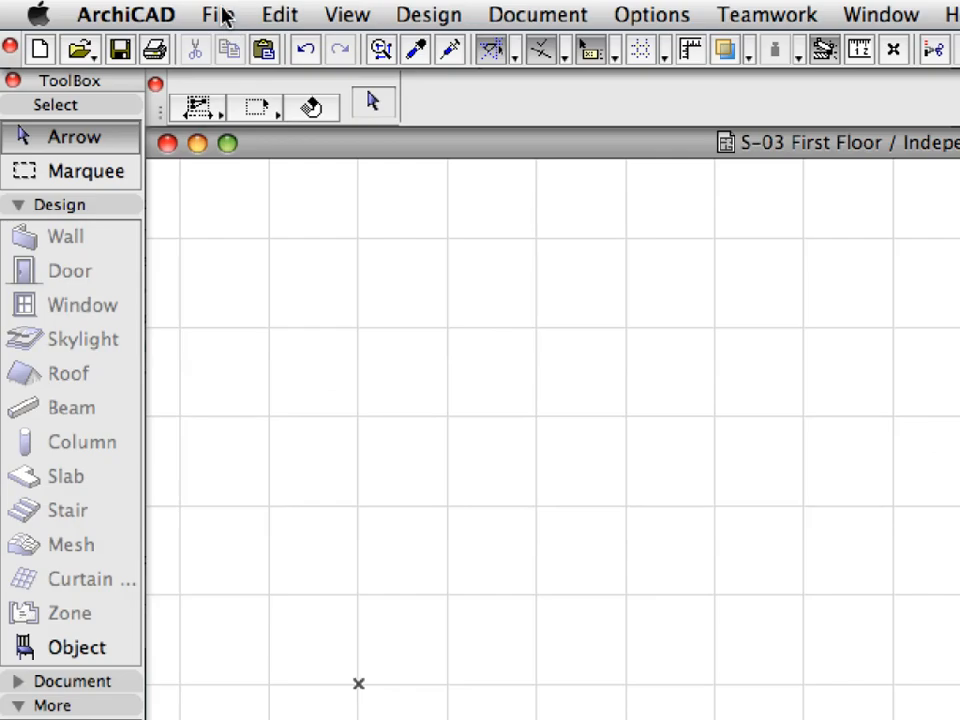
Start attaching an Xref to the S-03 worksheet, choosing COL-08-03-01-S-03 First Floor V1.dwg and skipping all missing SHX font files.
left_click(117, 8)
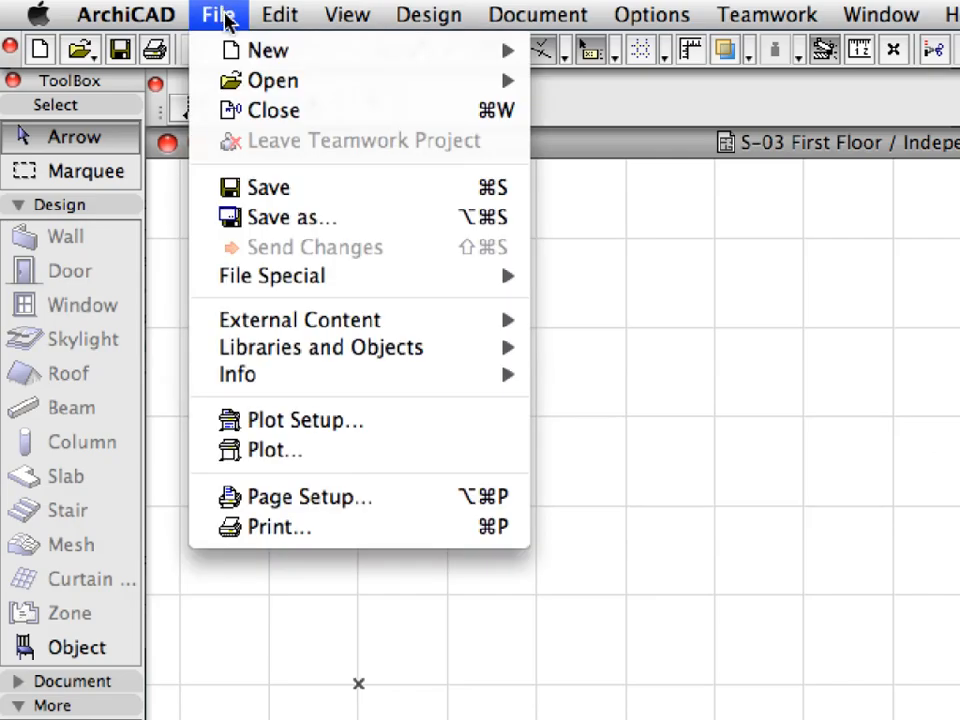
mouse_move(402, 322)
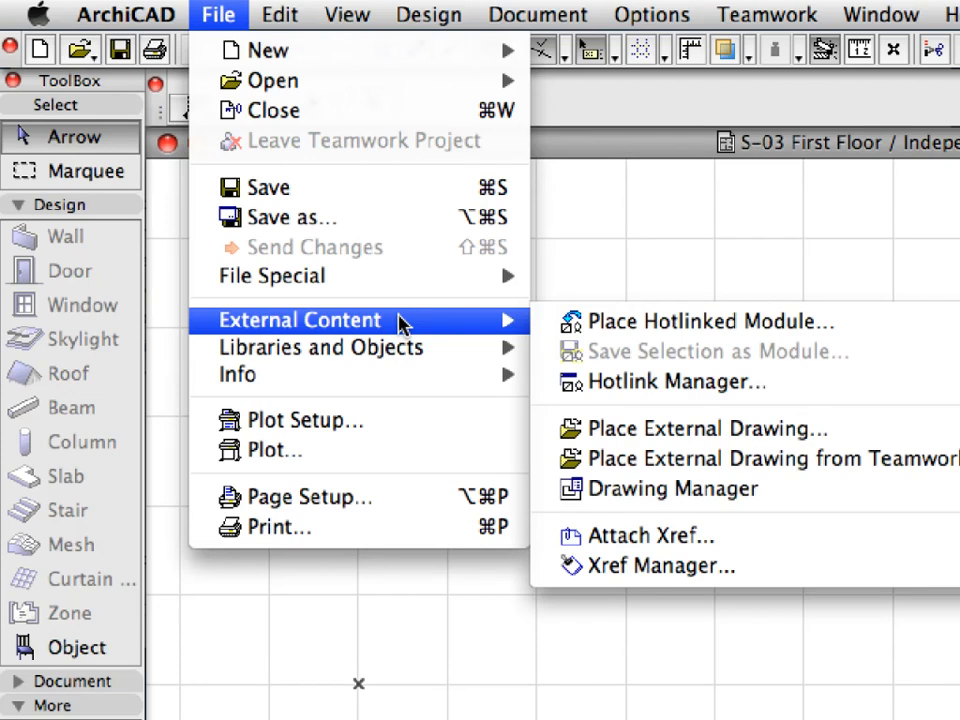
left_click(808, 541)
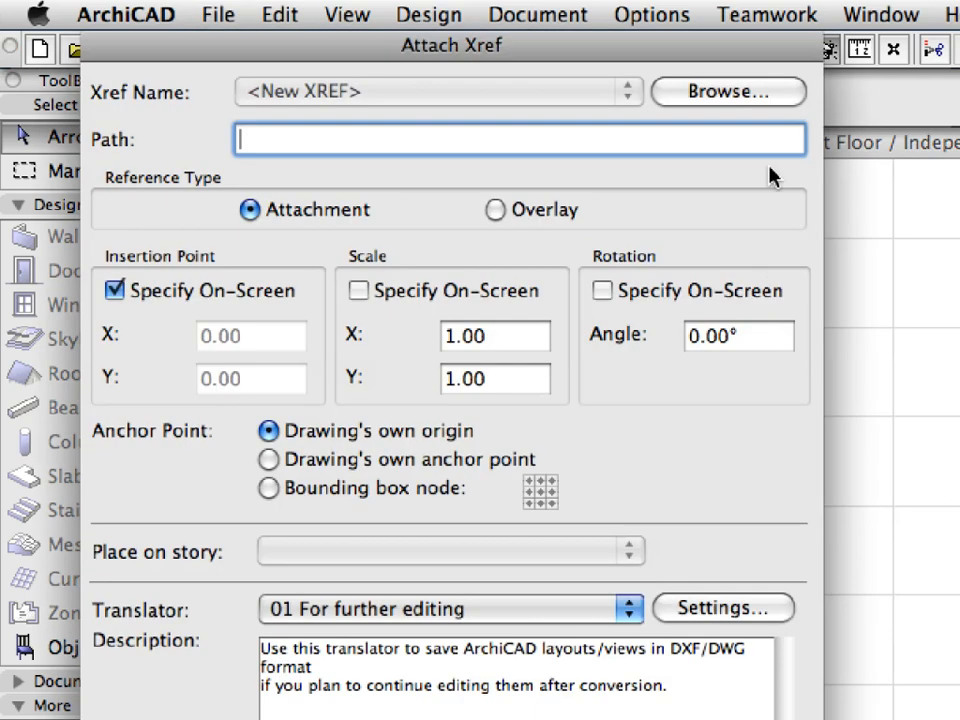
left_click(782, 100)
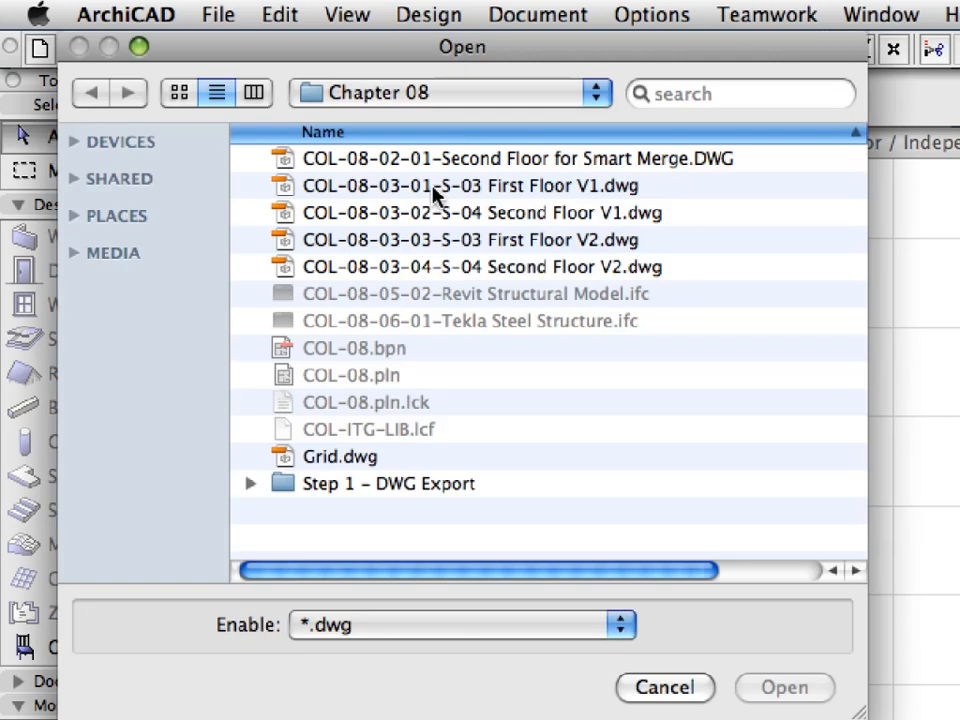
left_click(433, 188)
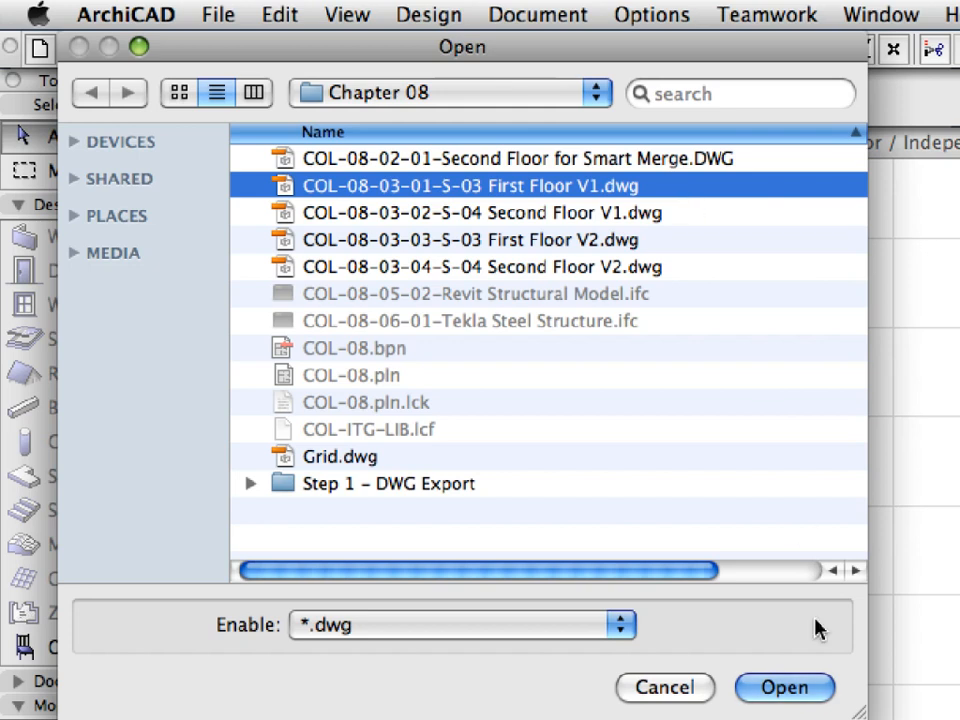
left_click(824, 686)
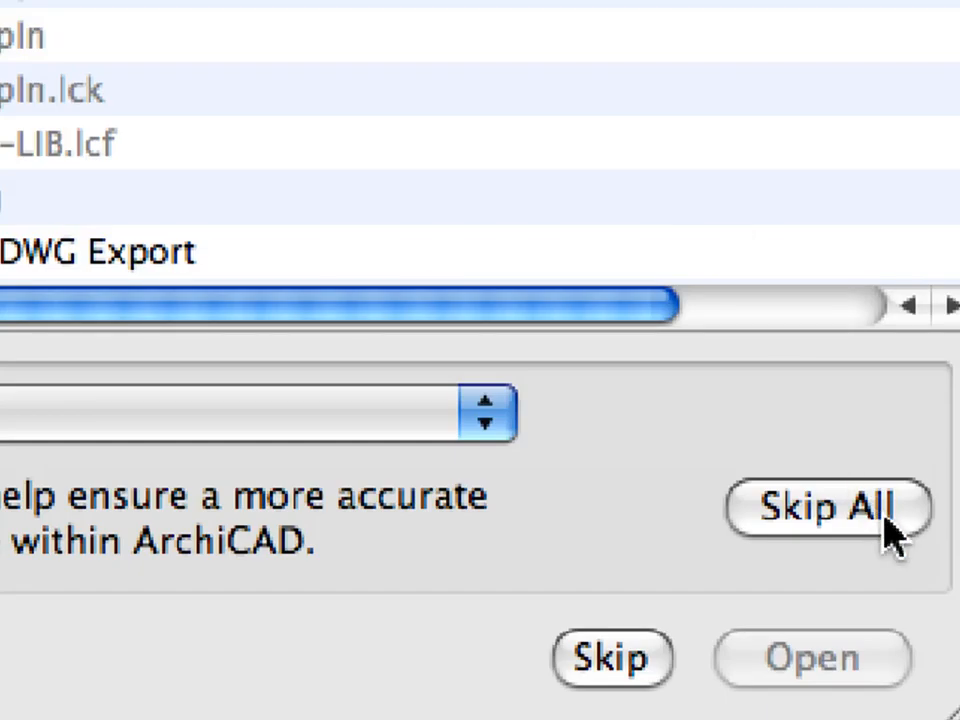
left_click(888, 530)
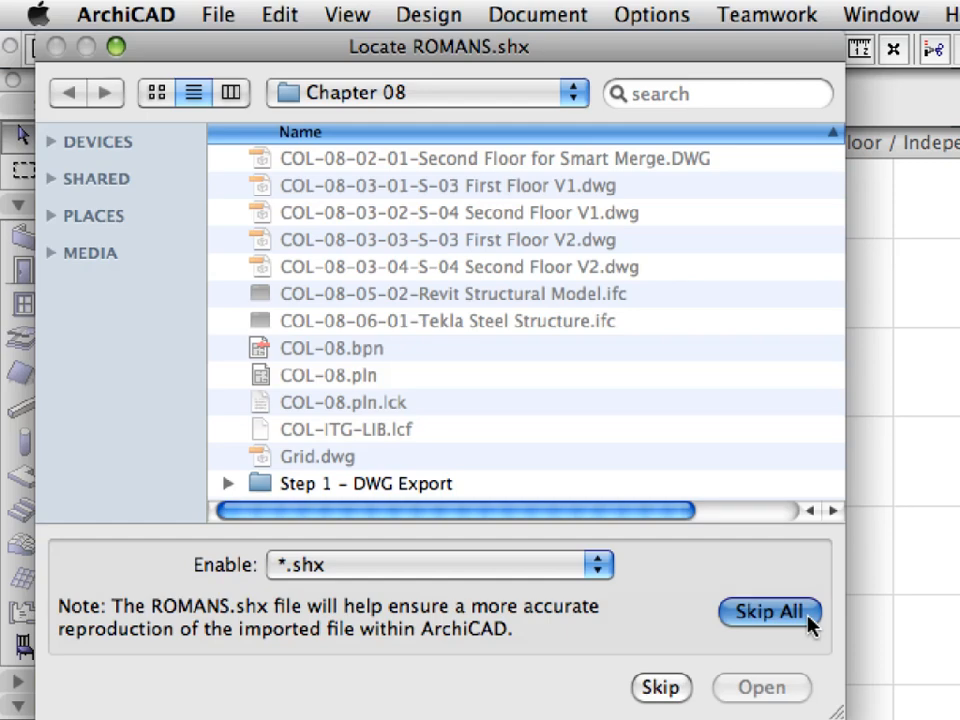
left_click(808, 618)
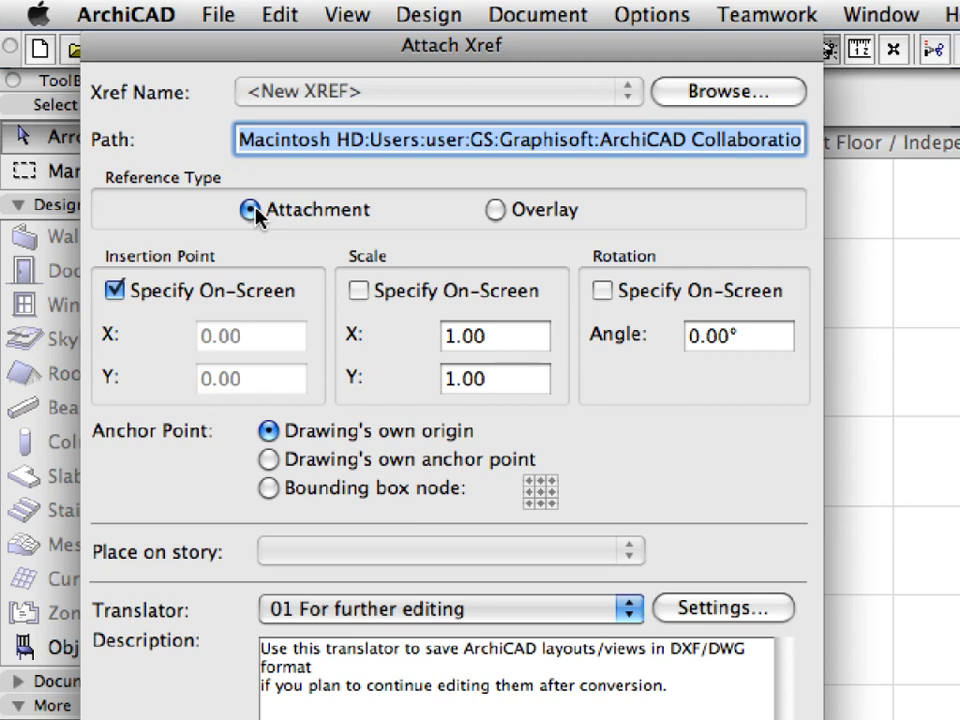
Attach the first floor Xref at insertion point 0.00, 0.00 without on-screen placement, using the 02 For editable import translator.
left_click(114, 291)
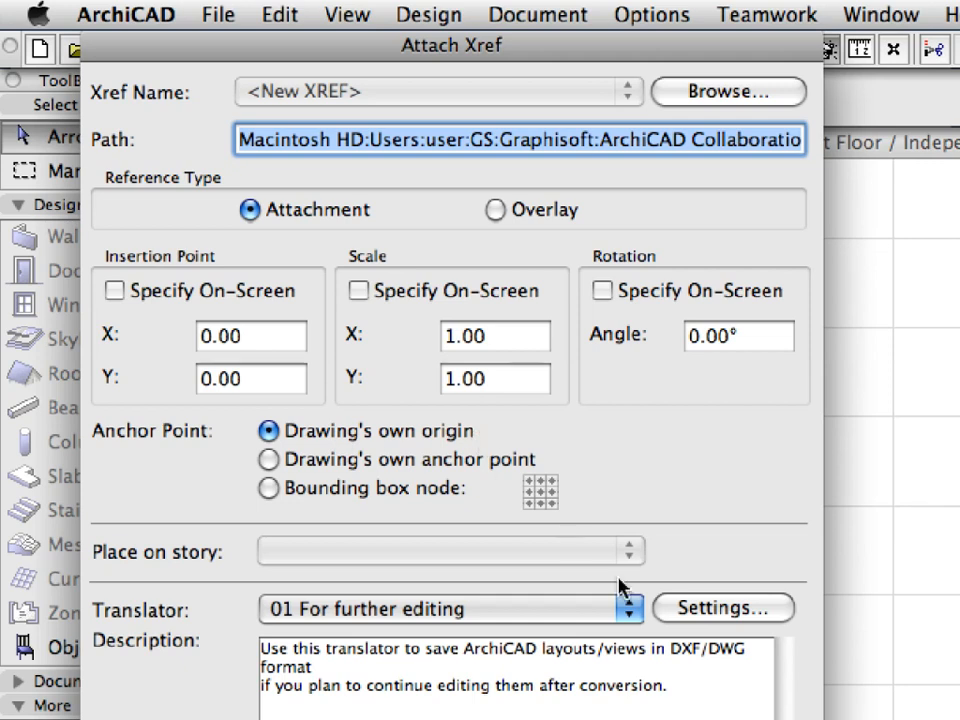
left_click(628, 608)
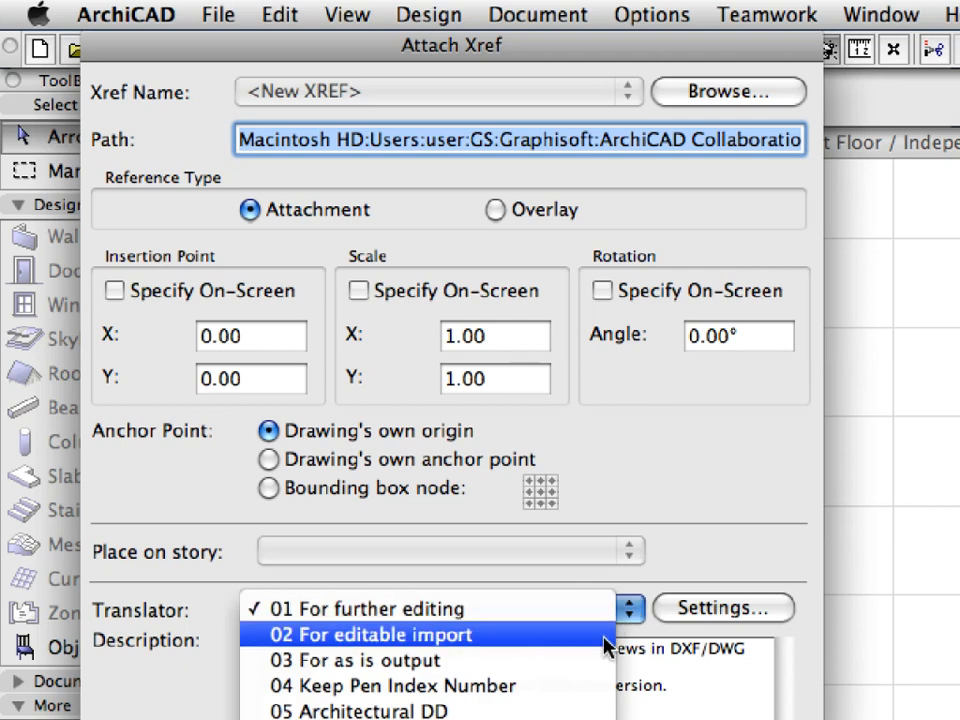
left_click(605, 638)
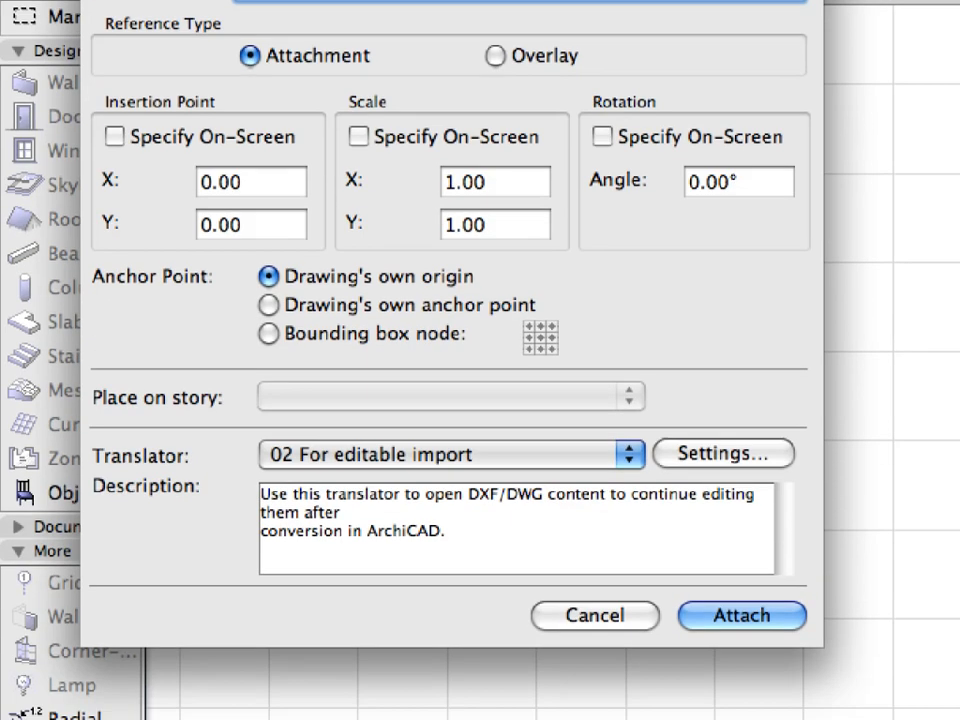
left_click(788, 625)
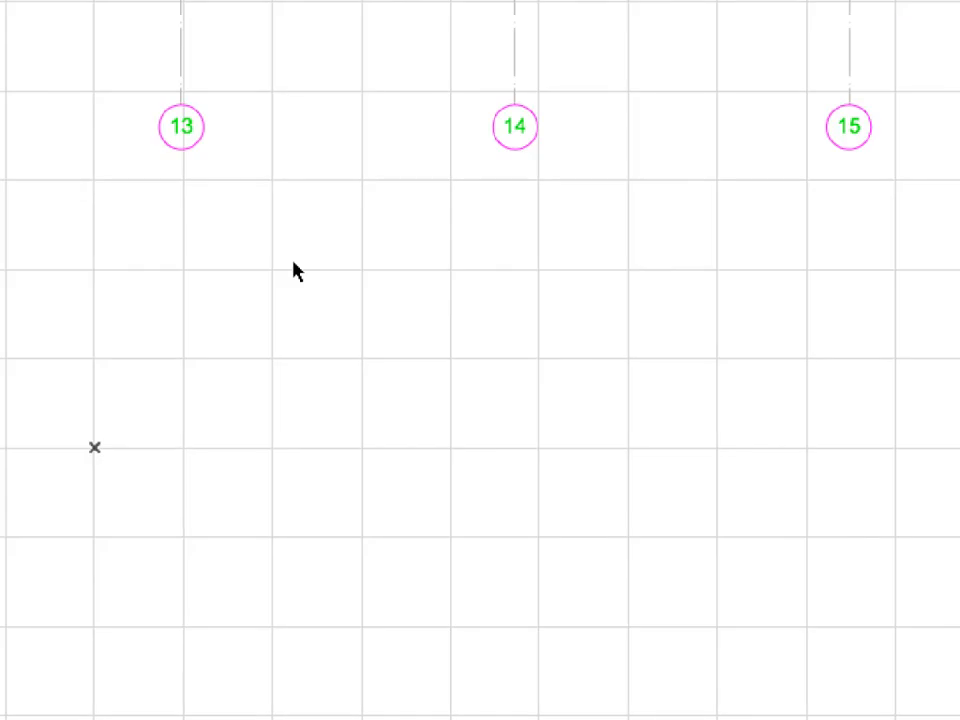
right_click(294, 270)
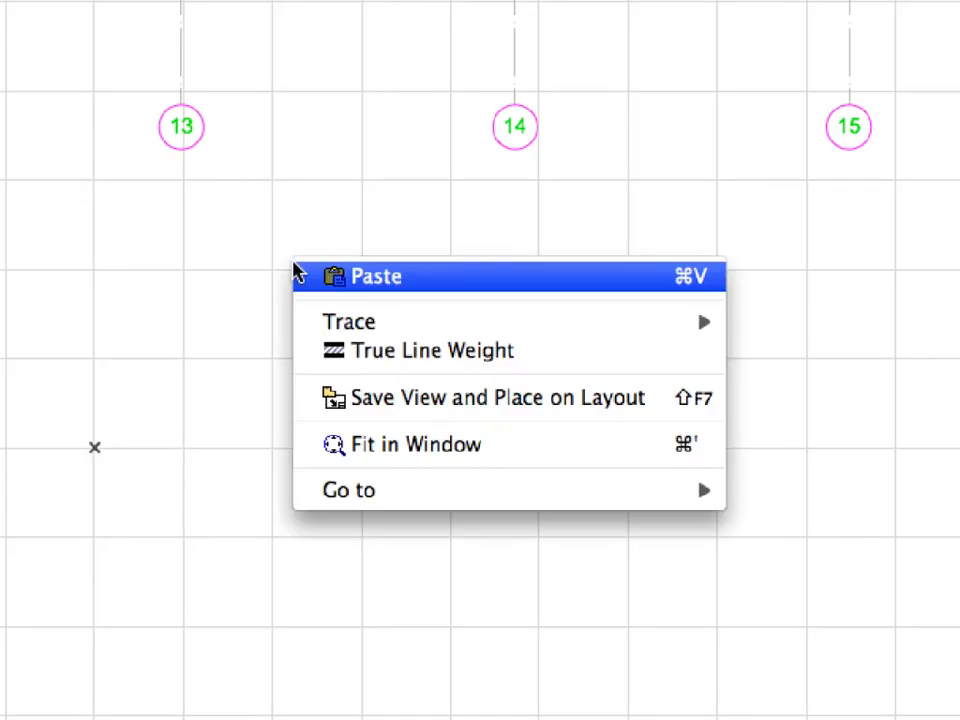
left_click(535, 452)
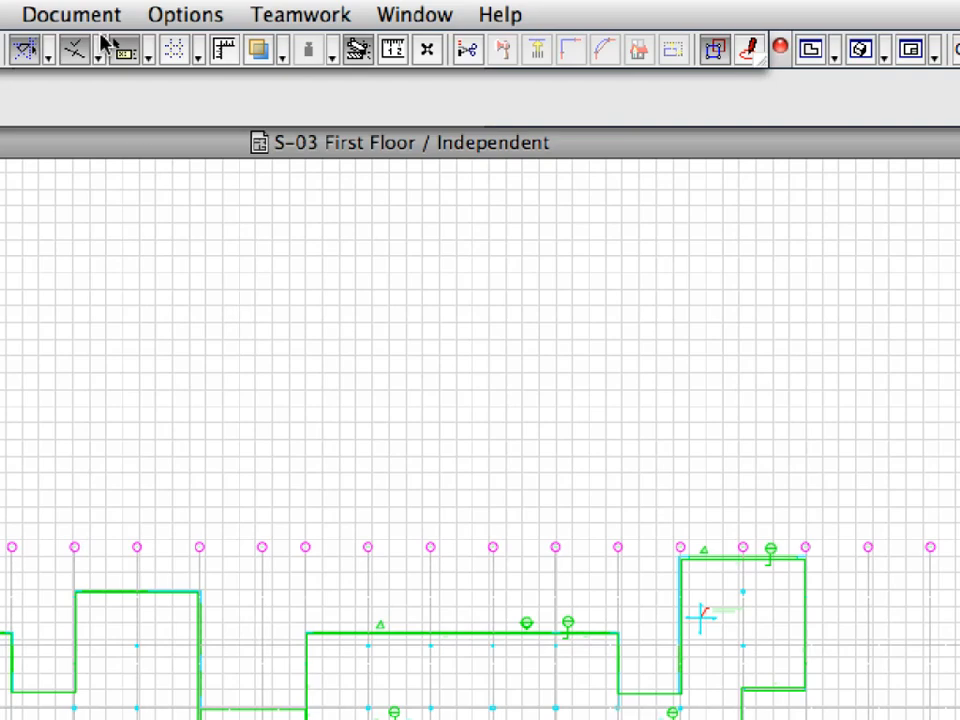
Create an independent worksheet with reference ID S-04 and the name Second Floor.
left_click(300, 9)
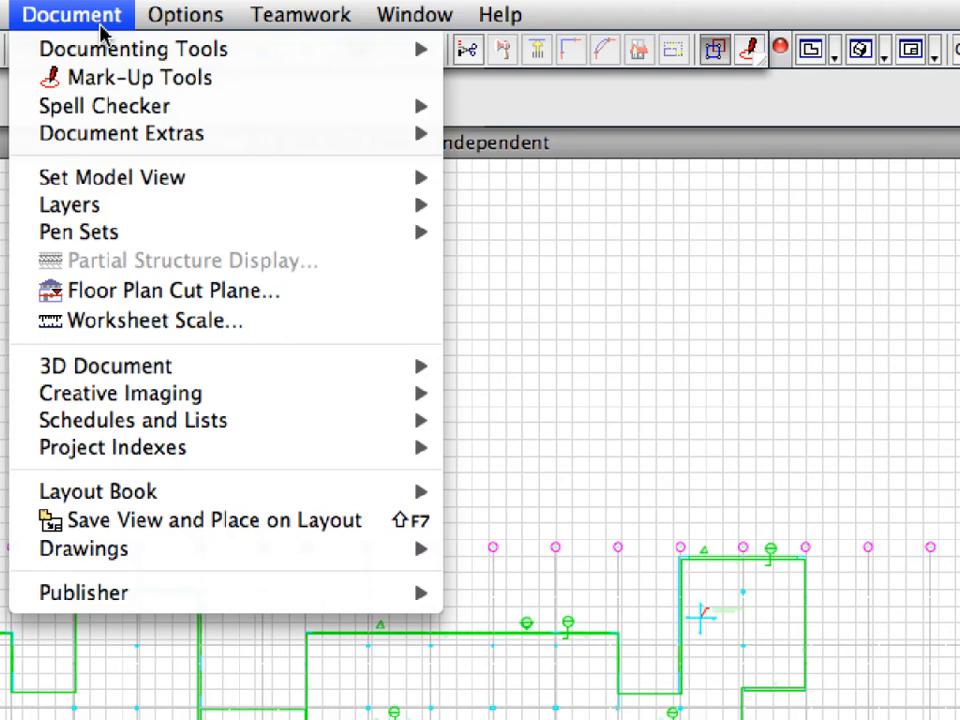
mouse_move(101, 45)
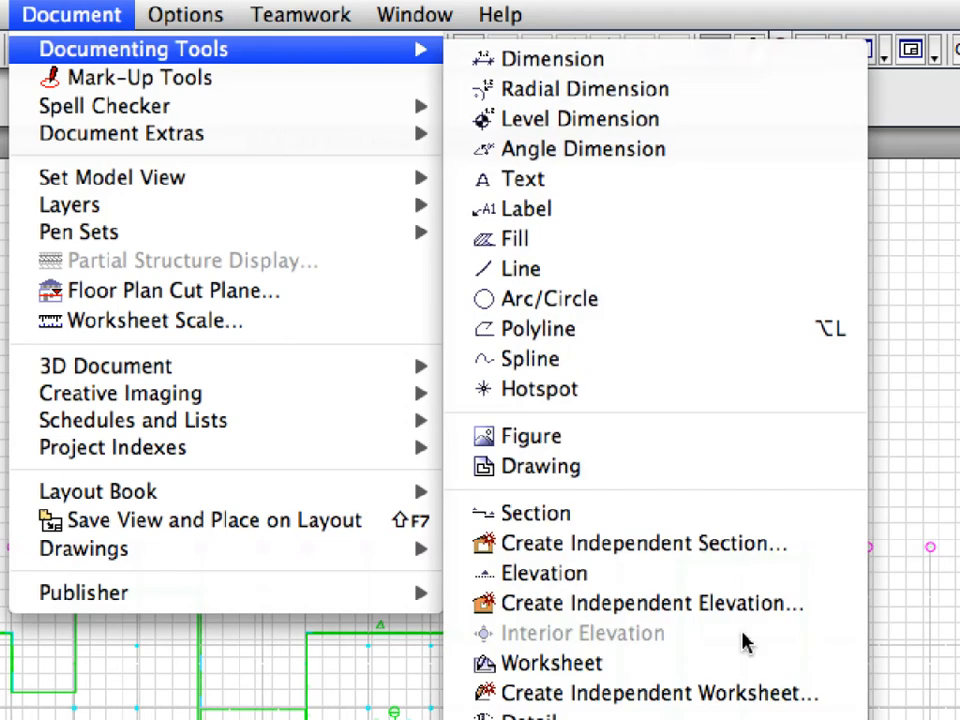
left_click(840, 697)
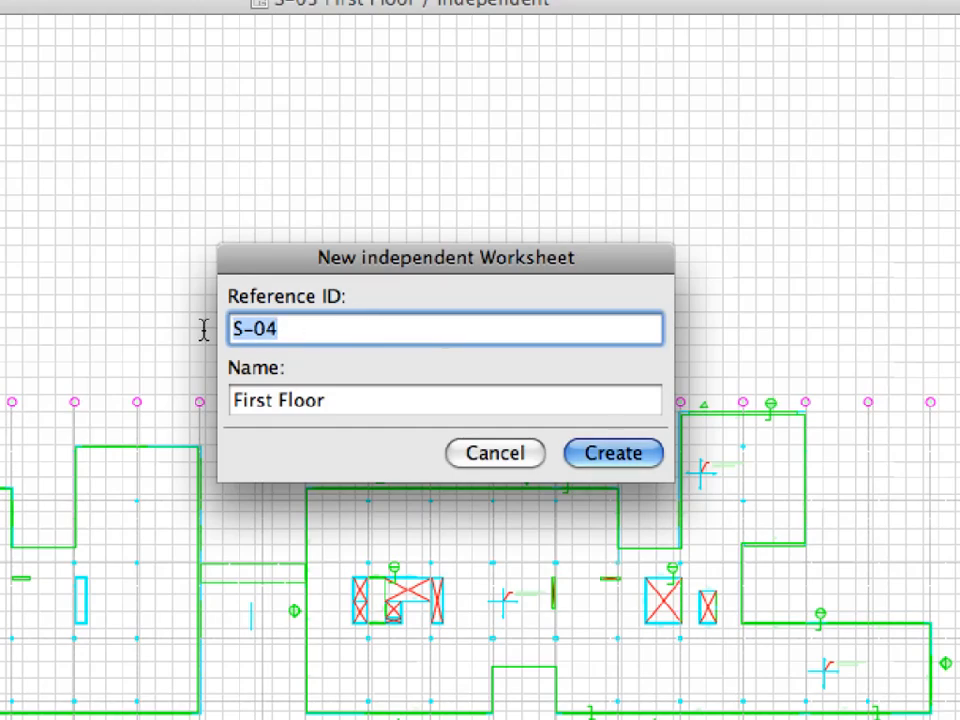
left_click(252, 398)
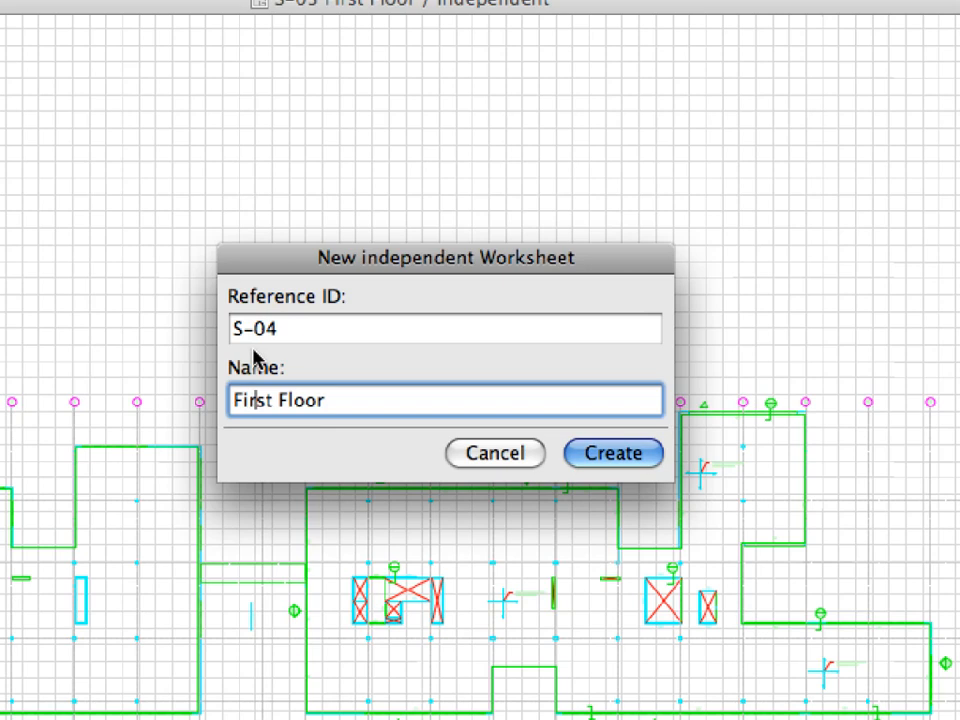
left_click_drag(276, 399, 154, 398)
type("Second")
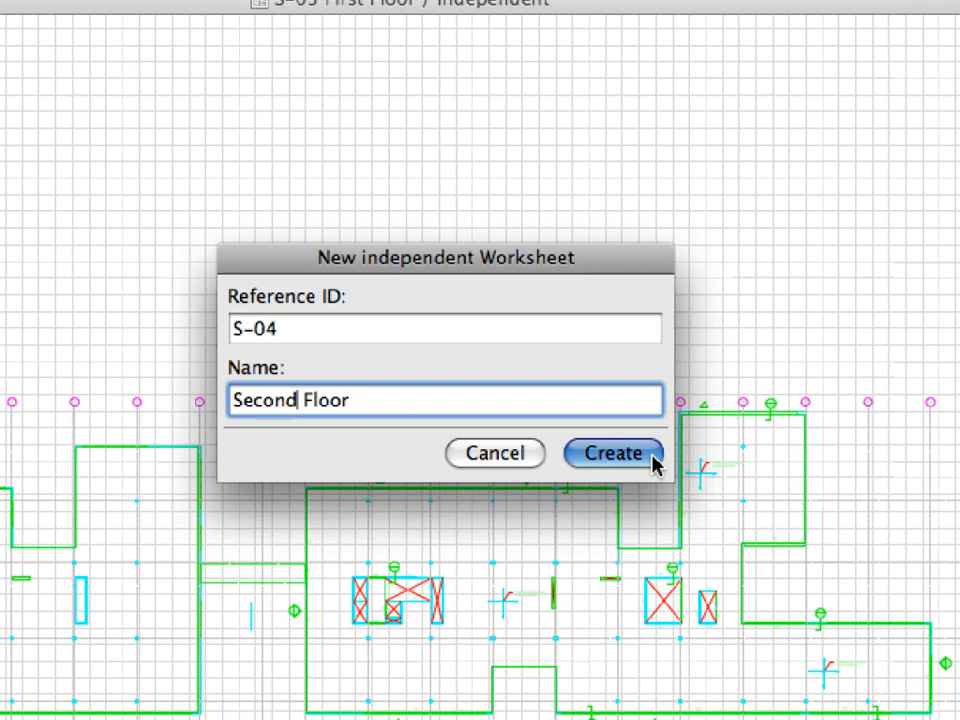
left_click(613, 453)
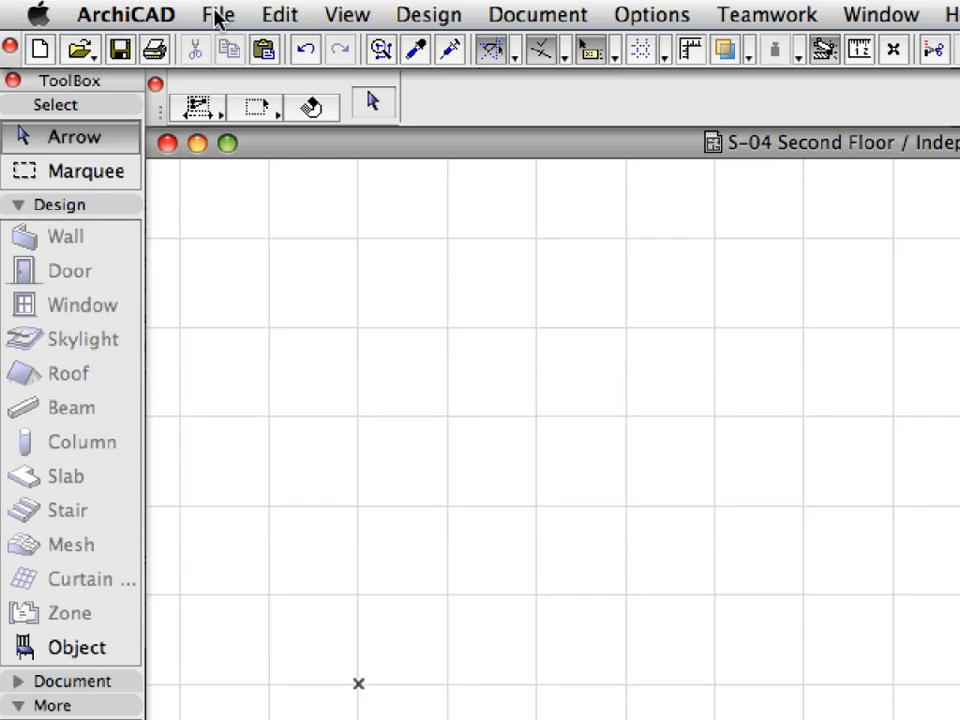
Examine the attached first floor Xref's details in the Xref Manager, including its nested references in the tree view.
left_click(116, 8)
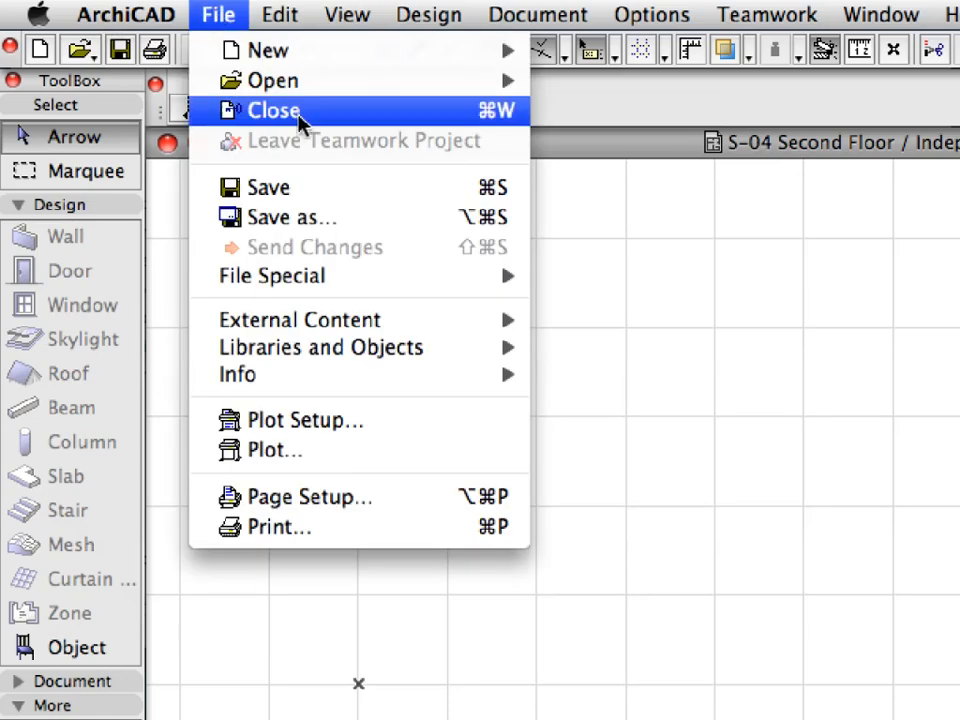
mouse_move(431, 328)
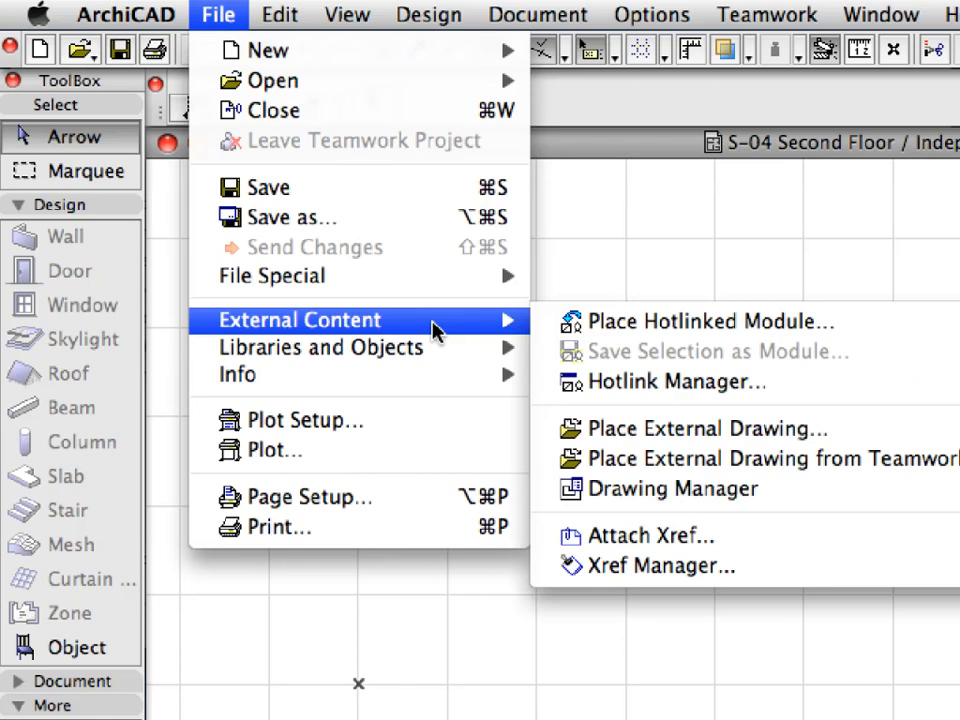
left_click(789, 569)
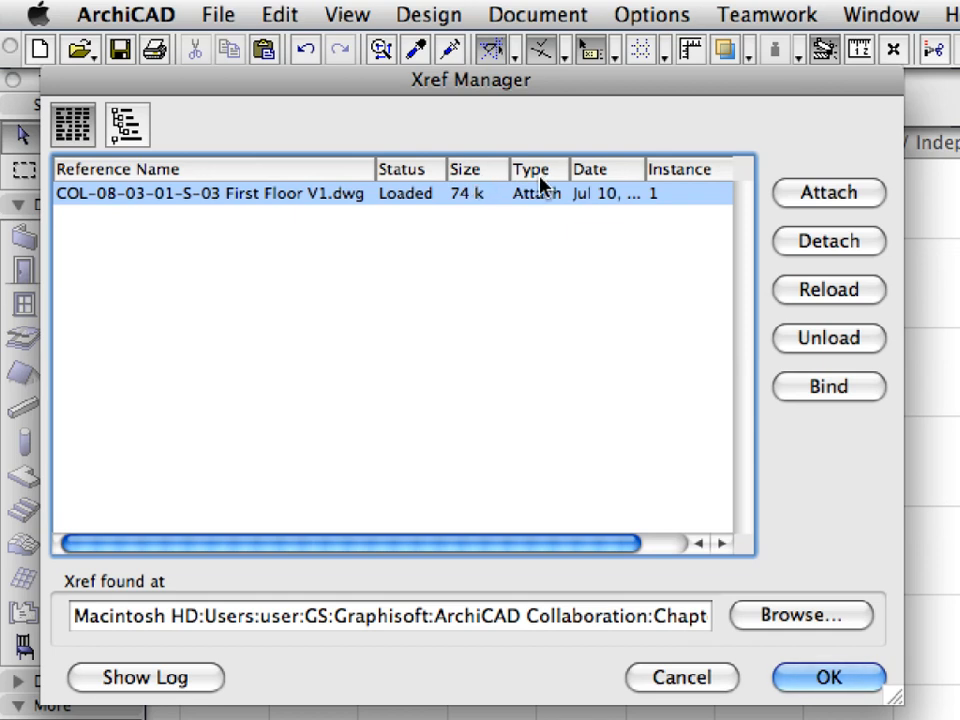
left_click_drag(568, 172, 575, 167)
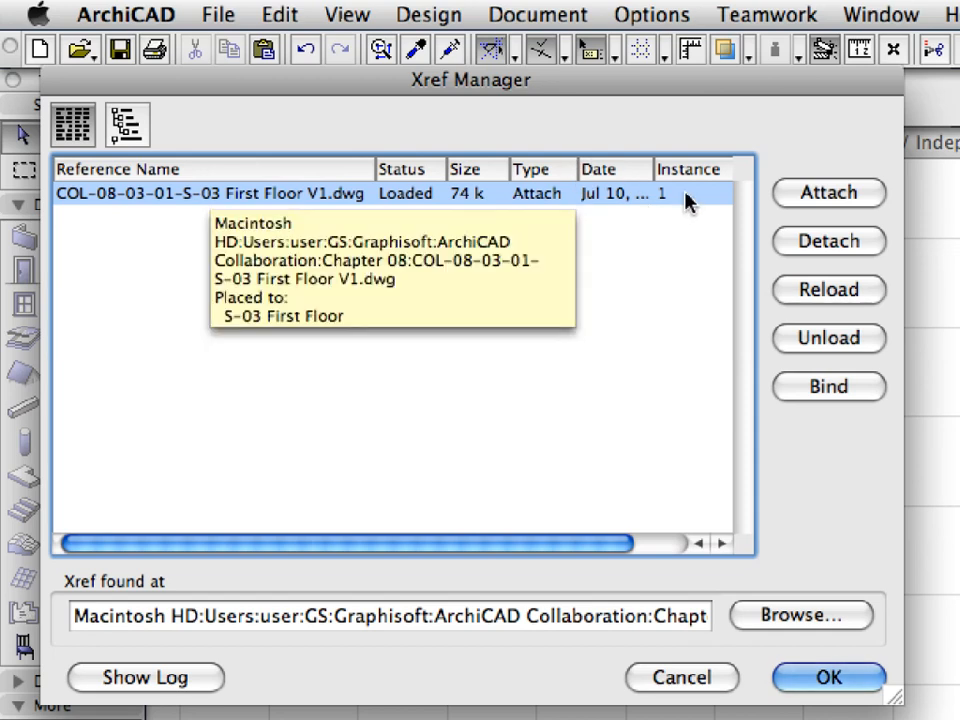
left_click(126, 128)
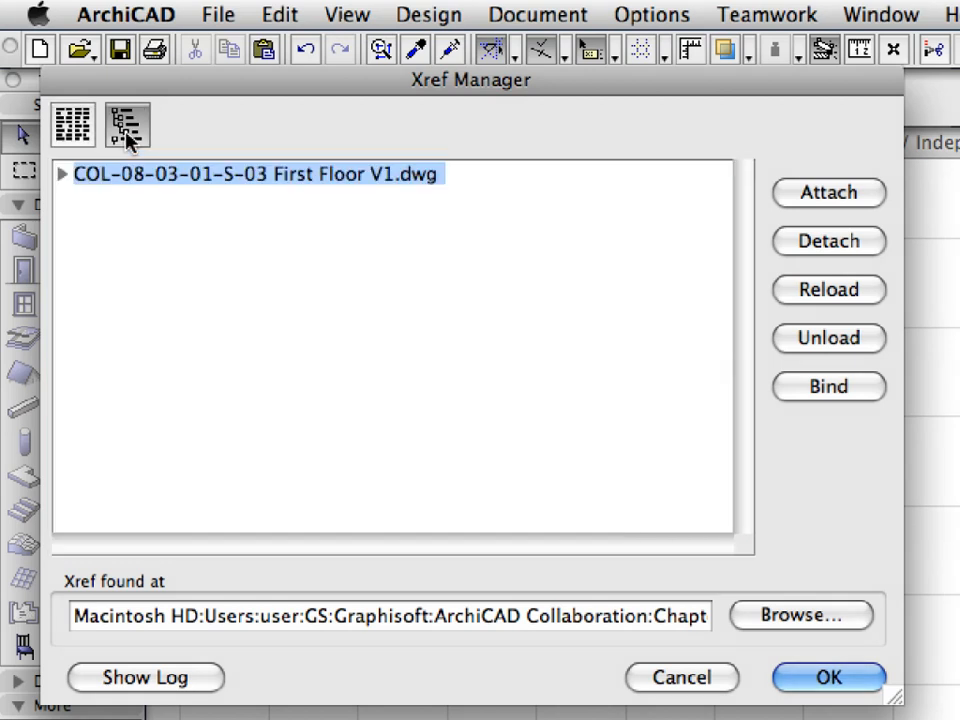
left_click(63, 175)
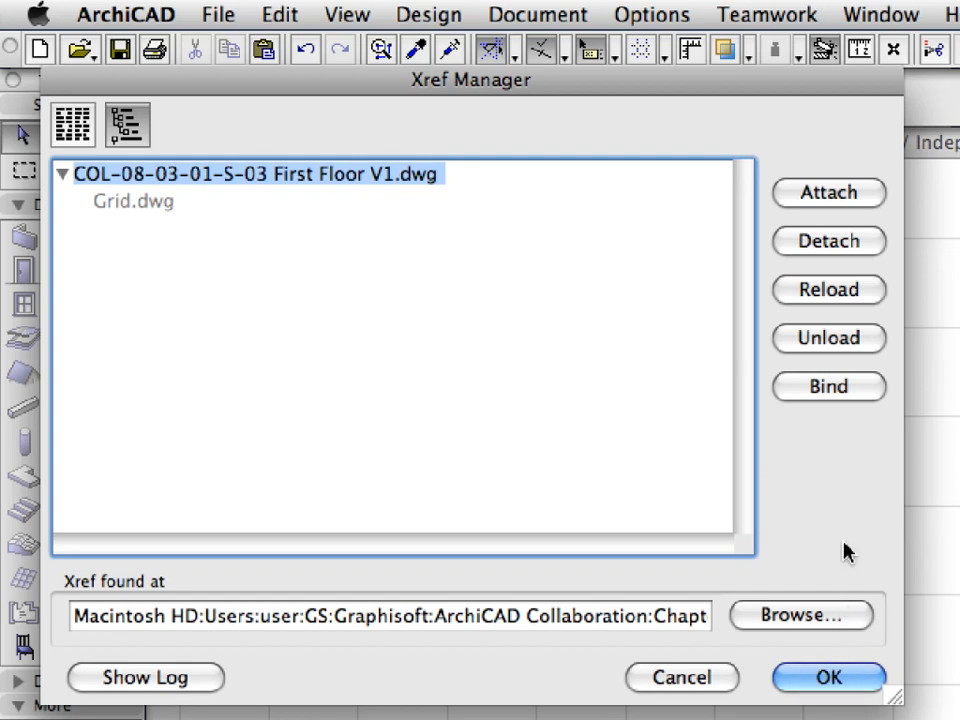
Start attaching a new Xref from the Xref Manager and choose COL-08-03-02-S-04 Second Floor V1.dwg.
left_click(866, 194)
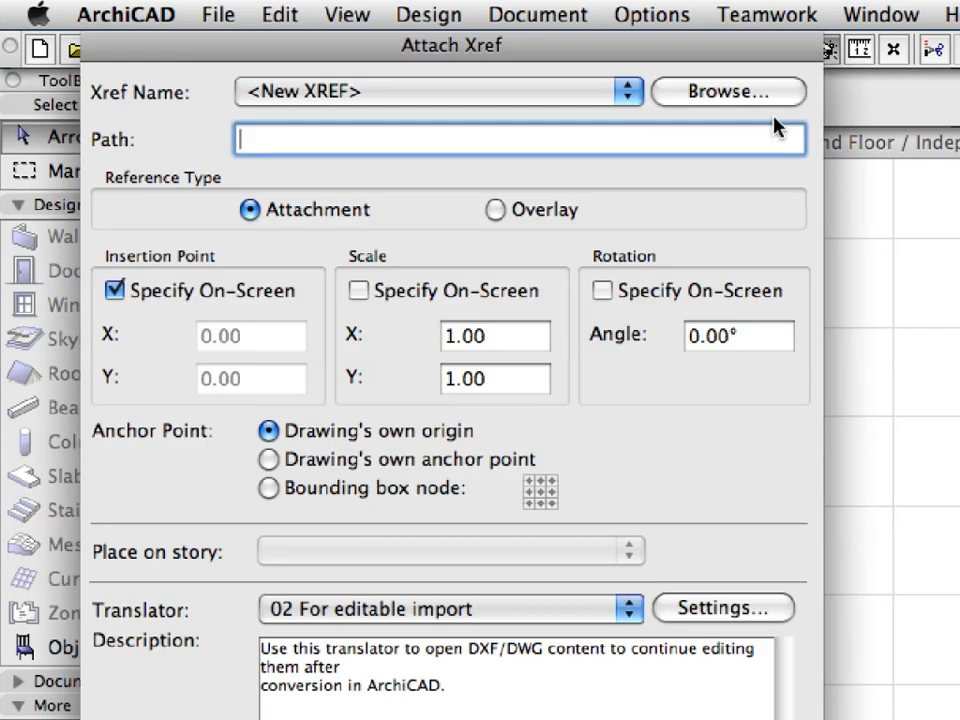
left_click(778, 93)
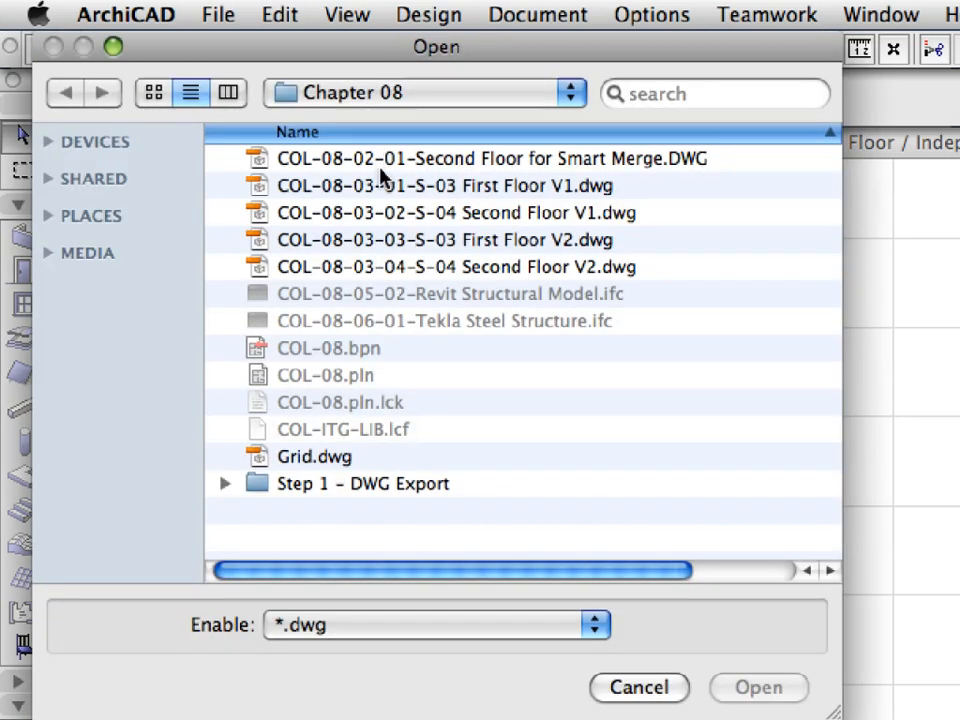
left_click(385, 215)
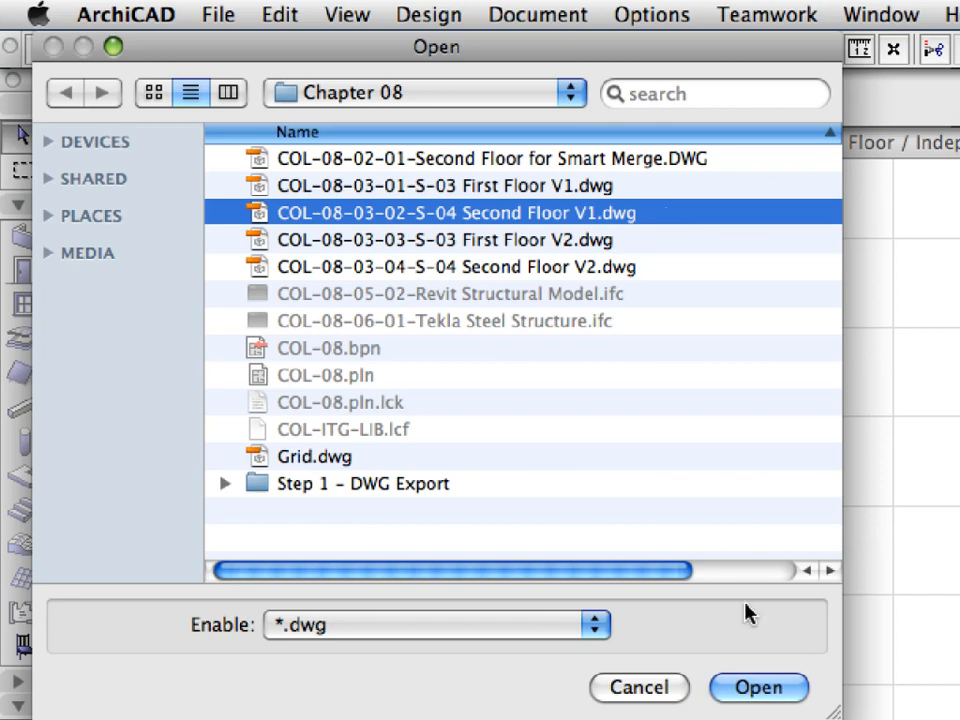
left_click(757, 688)
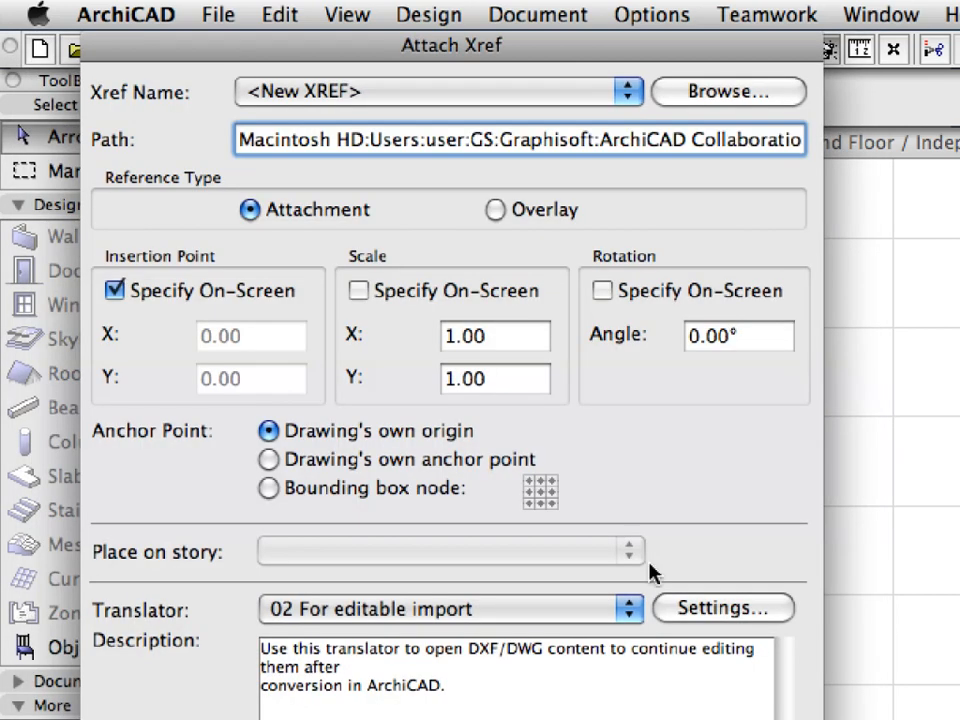
Attach the second floor Xref to the S-04 worksheet at insertion point 0.00, 0.00 without on-screen placement.
left_click(242, 294)
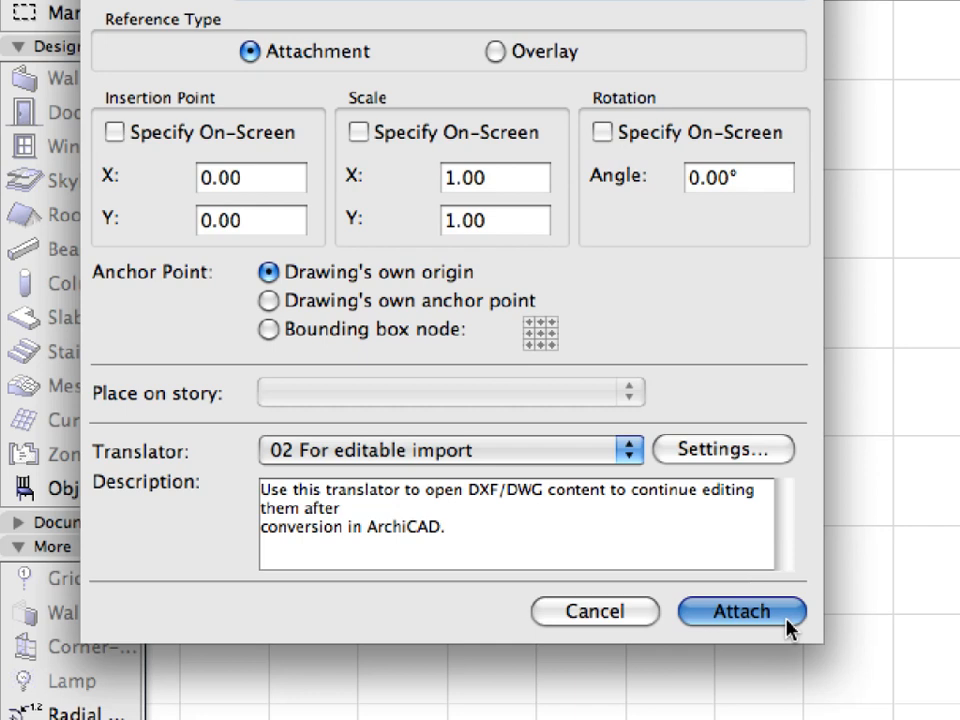
left_click(742, 611)
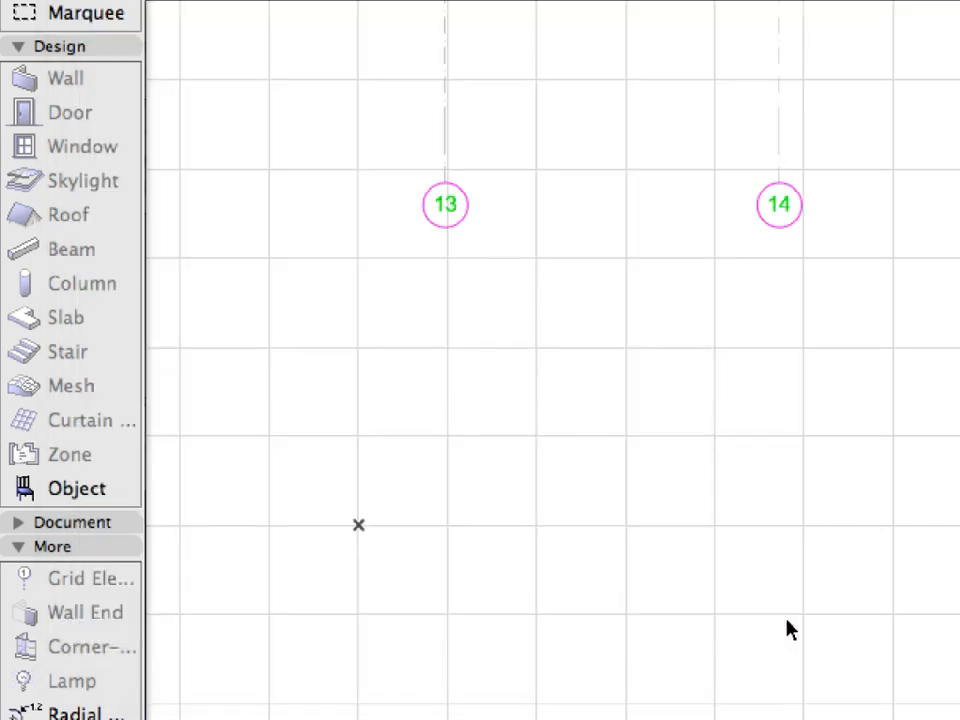
right_click(272, 192)
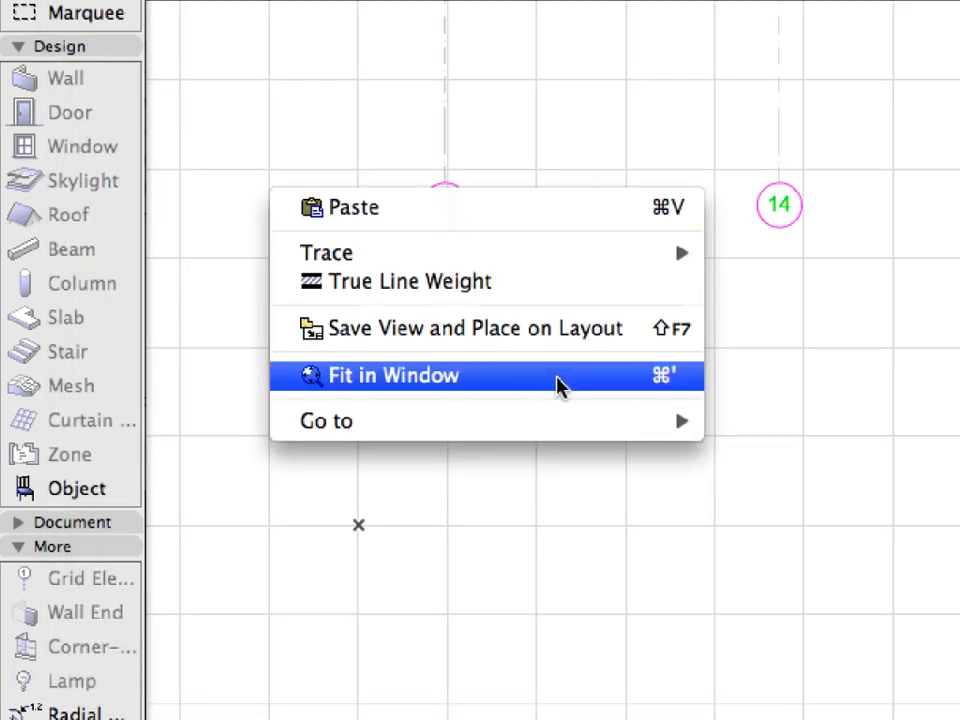
left_click(557, 385)
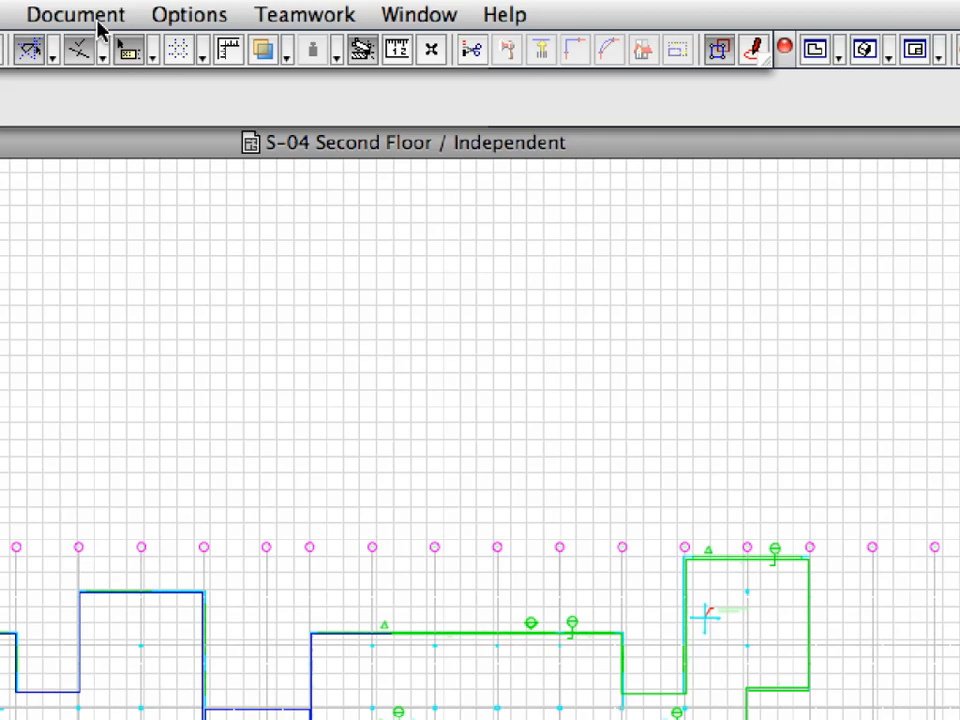
Examine the Xref layers listed in the model view layer settings, including the DELTA1, G-DIMS and S-G-MISC layers.
left_click(292, 9)
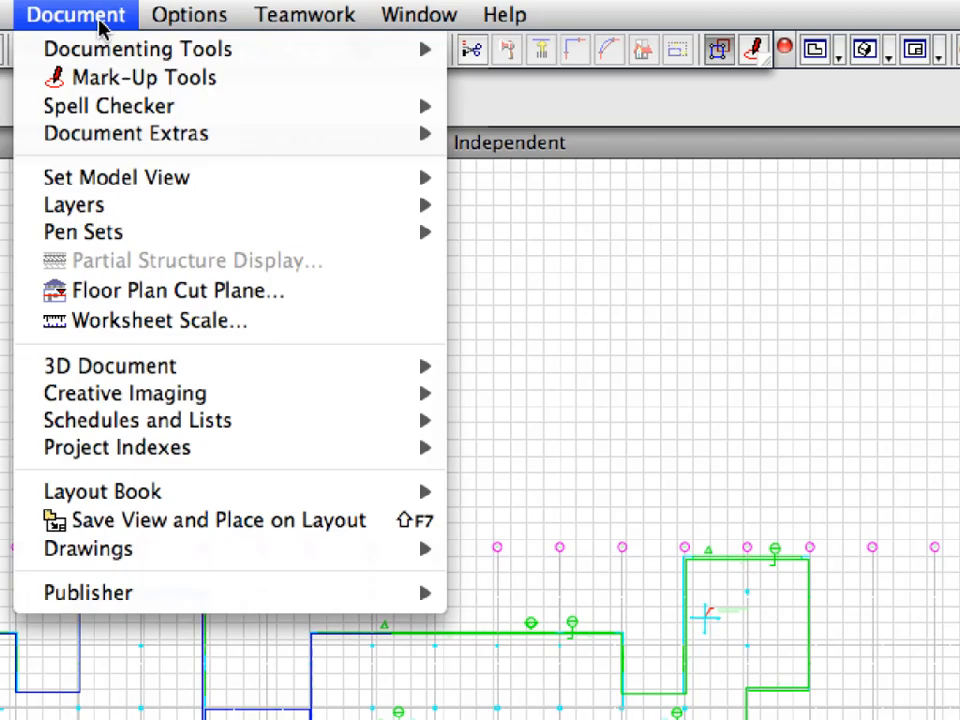
mouse_move(223, 204)
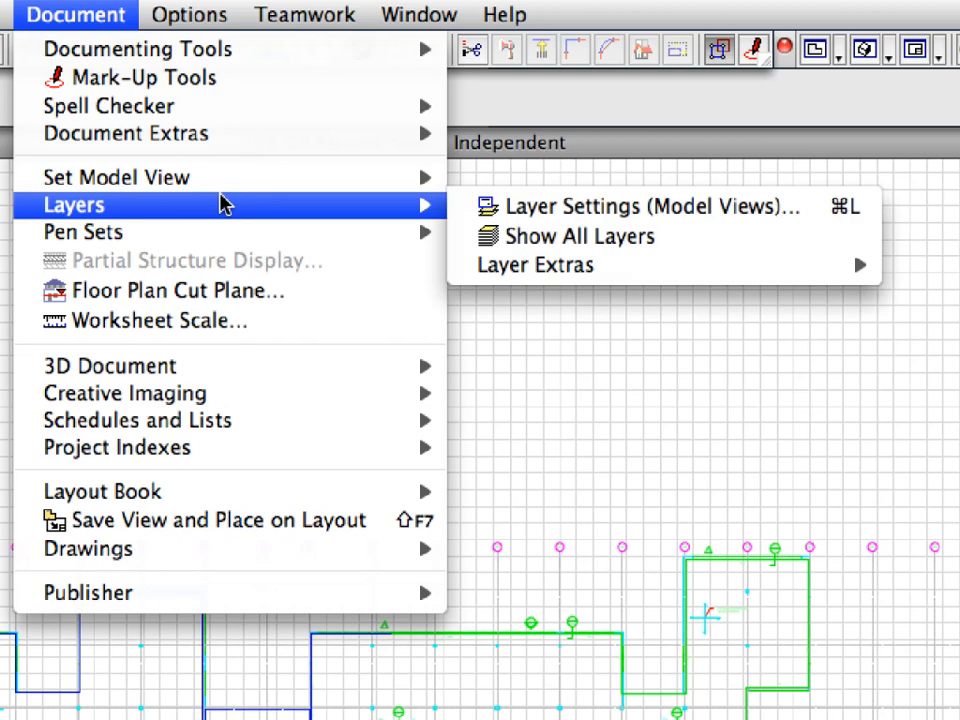
left_click(806, 210)
left_click_drag(767, 197, 748, 573)
scroll(726, 422, "up", 4)
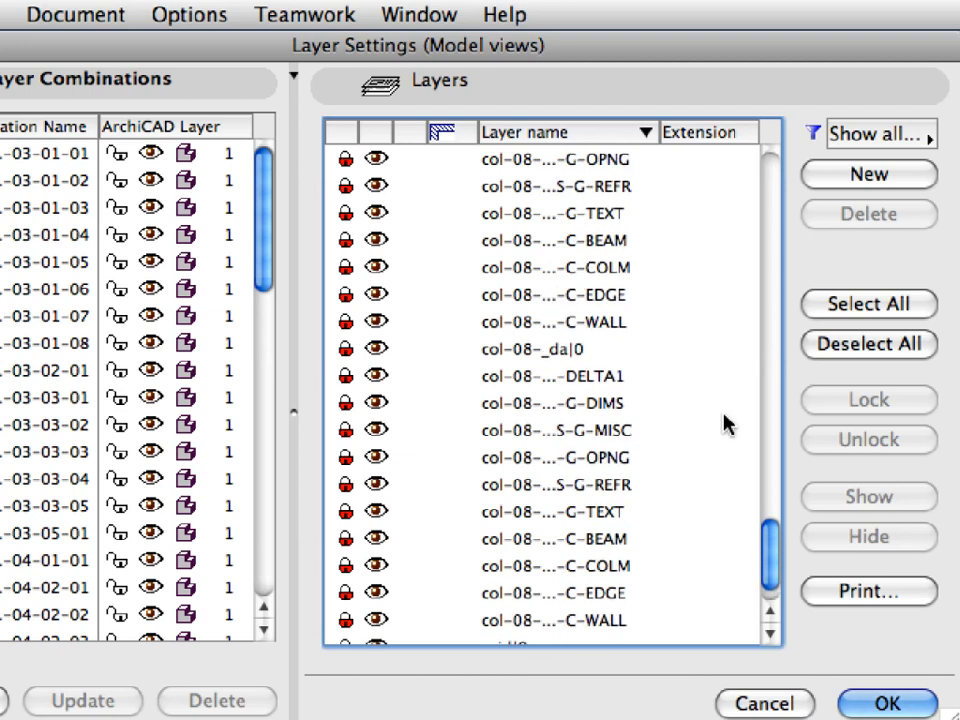
scroll(726, 422, "up", 4)
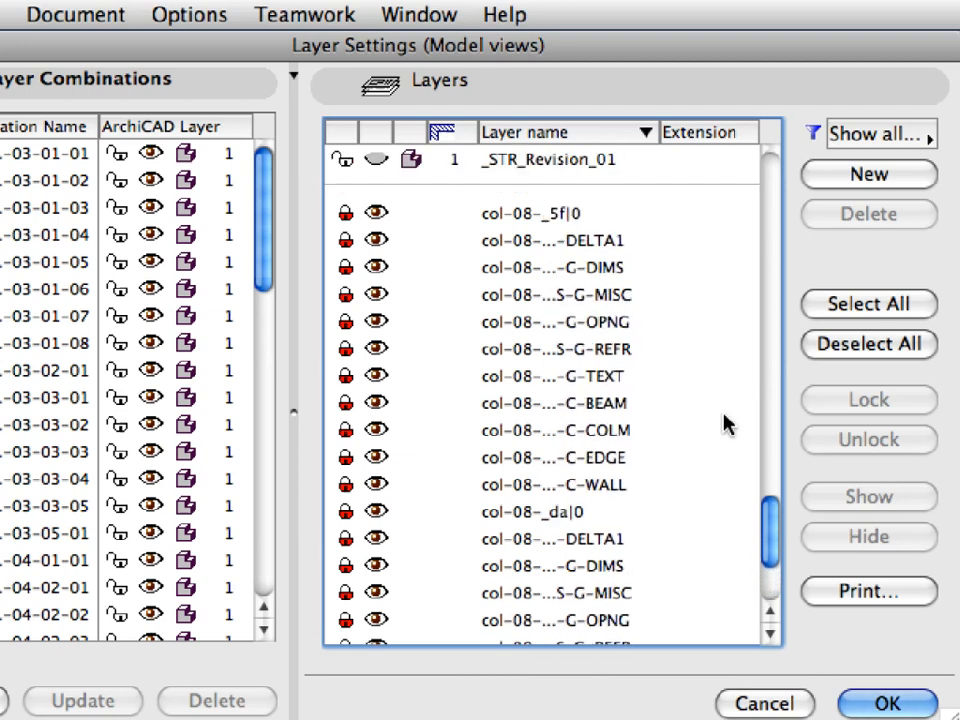
left_click(518, 215)
left_click(516, 241)
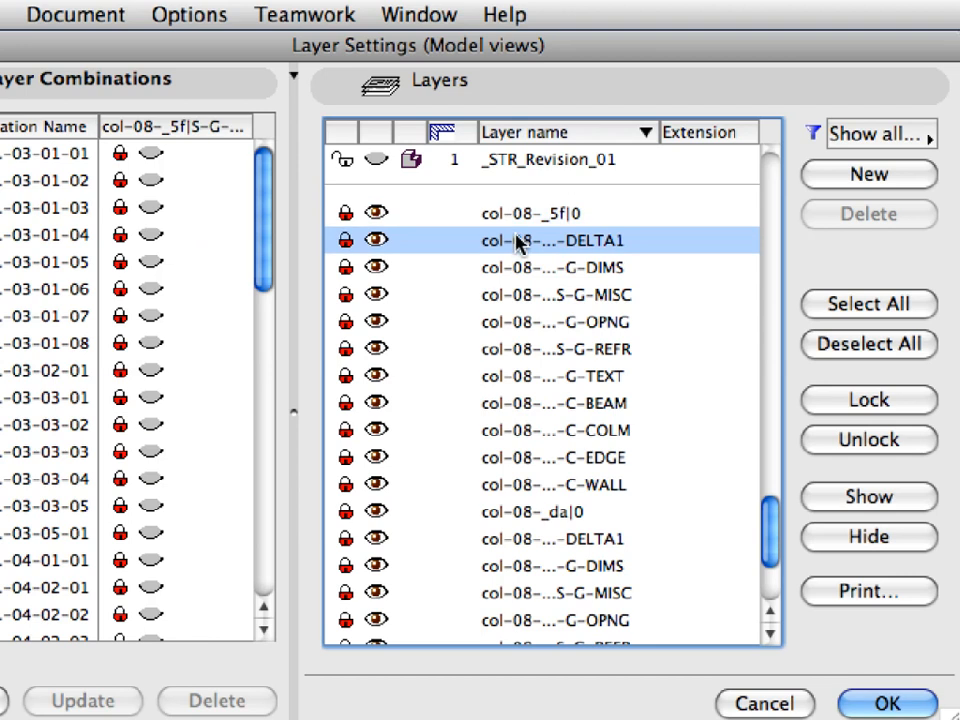
left_click(517, 266)
left_click(523, 298)
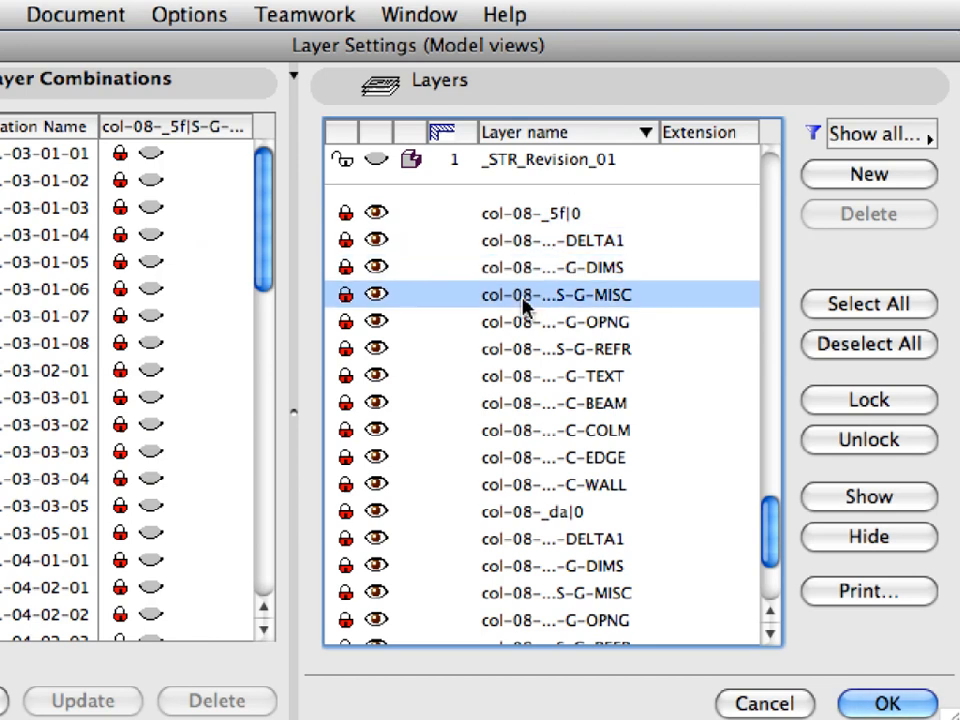
Filter the layer list to hide Xref layers, and restore it to show all layers.
left_click(889, 146)
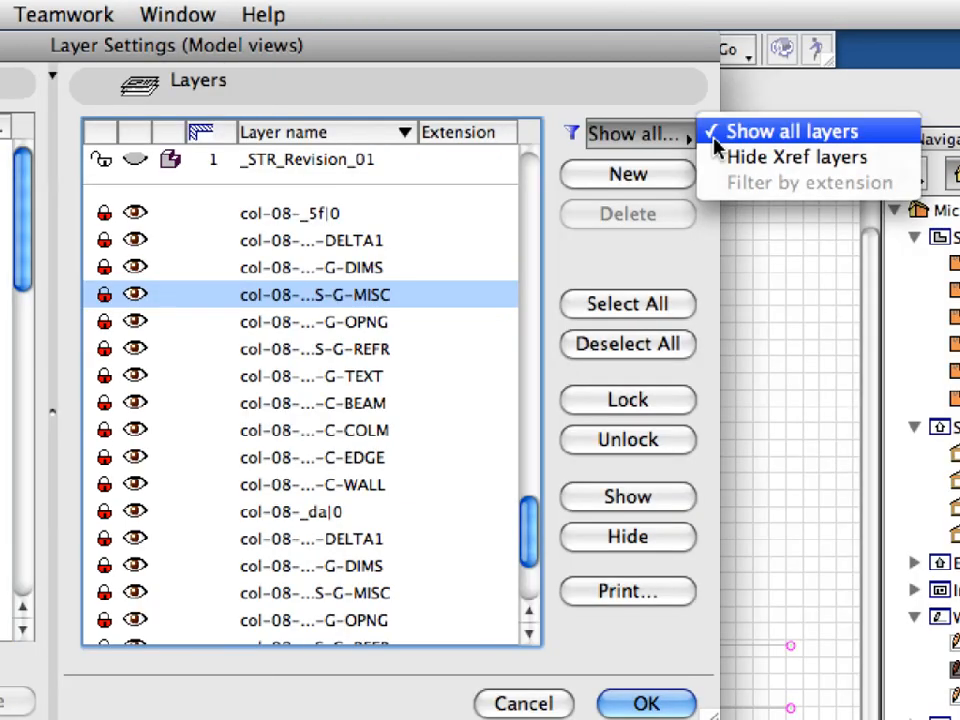
left_click(898, 170)
left_click_drag(523, 204, 520, 170)
left_click(620, 142)
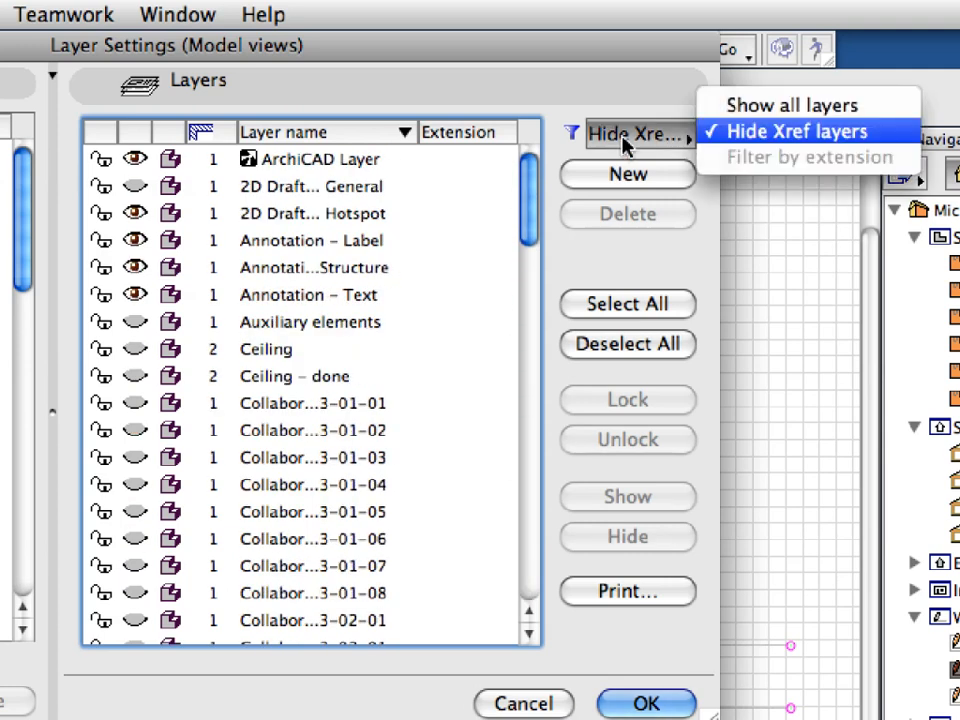
left_click(872, 110)
mouse_move(523, 189)
left_mouse_down()
mouse_move(481, 559)
mouse_move(499, 514)
mouse_move(490, 529)
left_mouse_up()
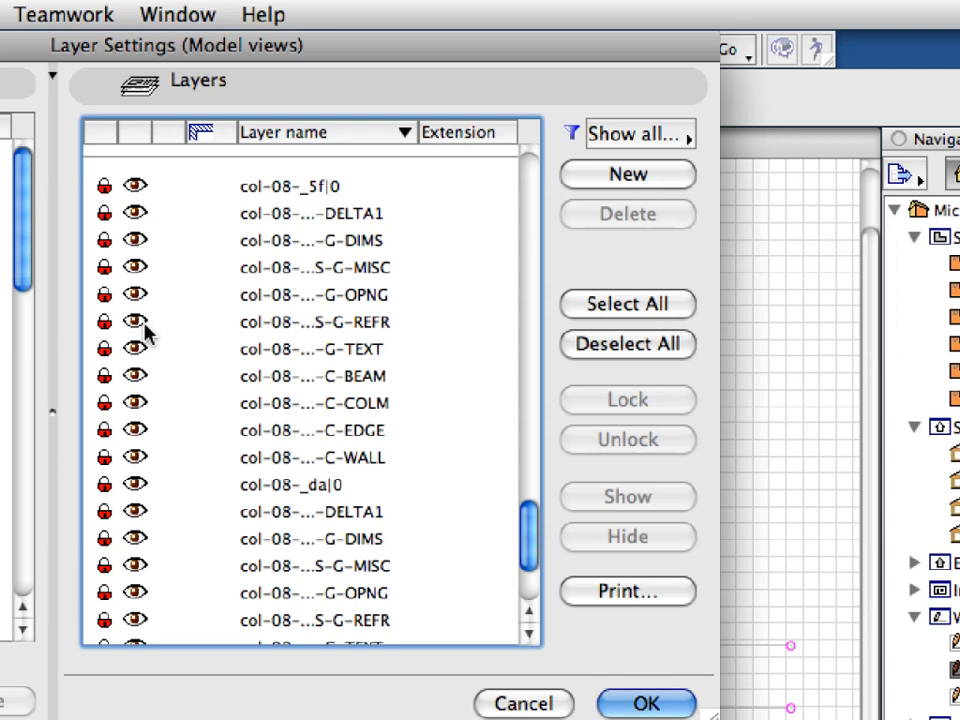
Try unlocking and relocking the col-08-_5f Xref layers together, and close the layer settings without applying changes.
left_click(105, 191)
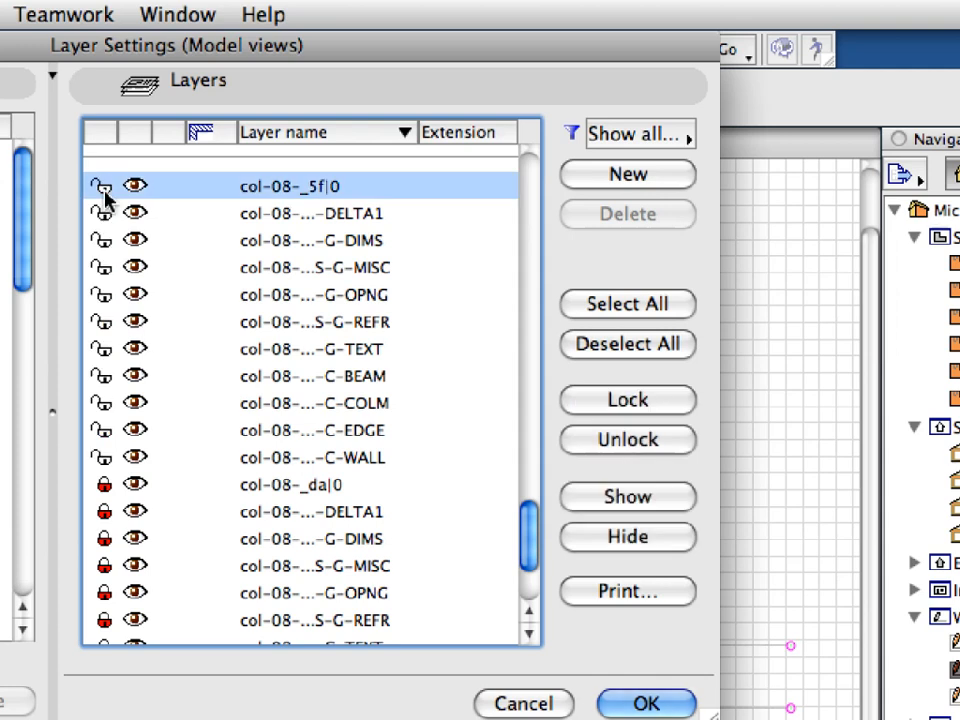
left_click(105, 191)
left_click(104, 188)
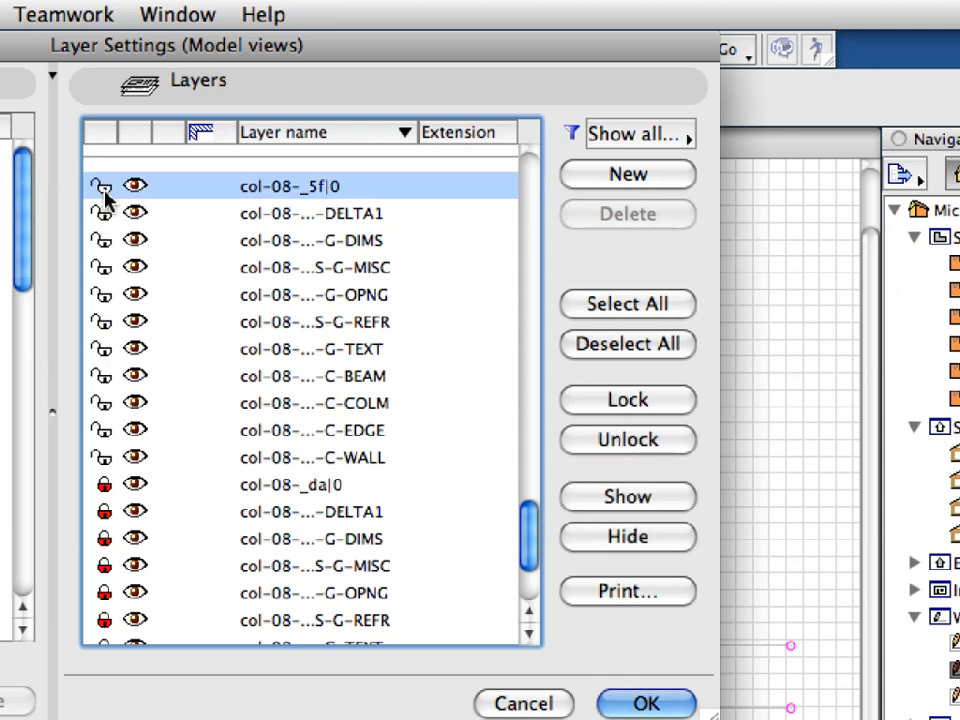
left_click(105, 190)
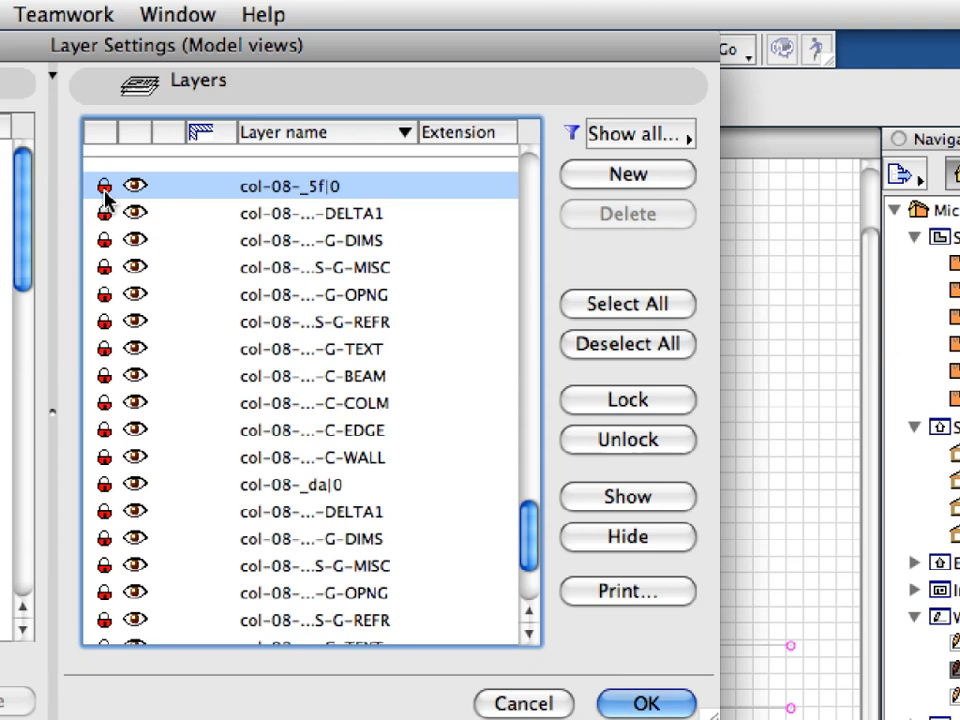
left_click(564, 706)
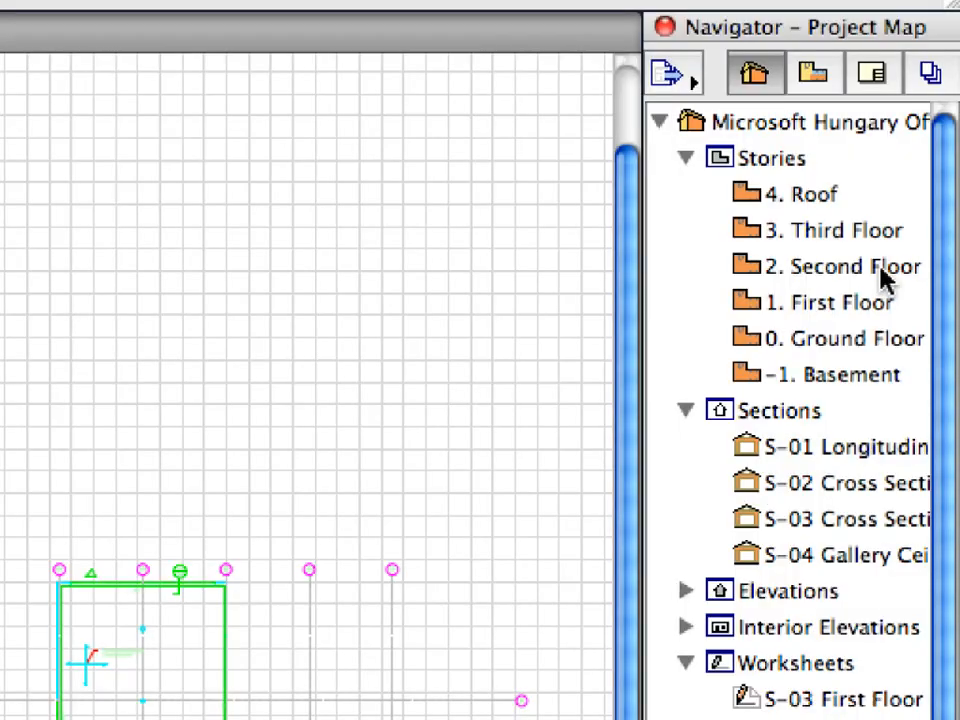
Open the 2. Second Floor story and show the S-04 Second Floor worksheet as its trace reference.
left_click(924, 170)
double_click(875, 175)
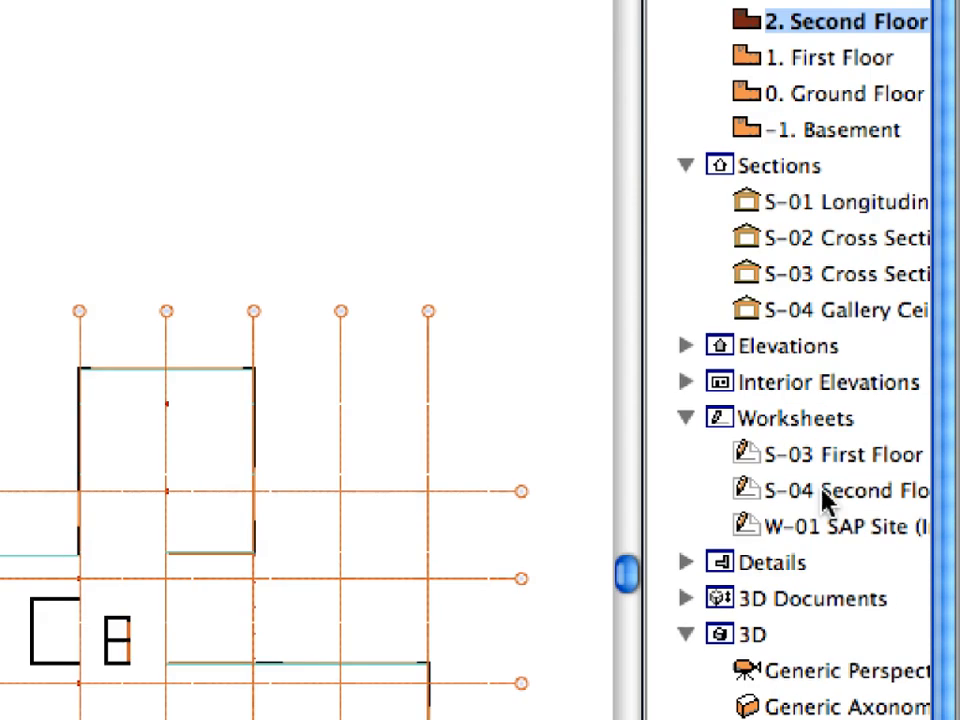
right_click(825, 492)
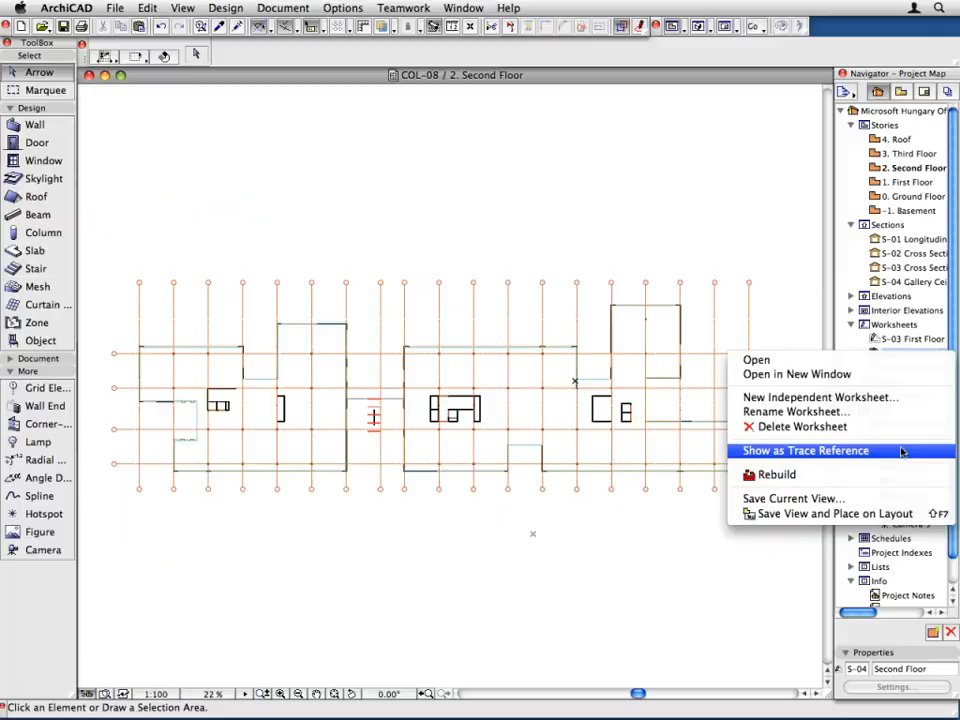
left_click(815, 588)
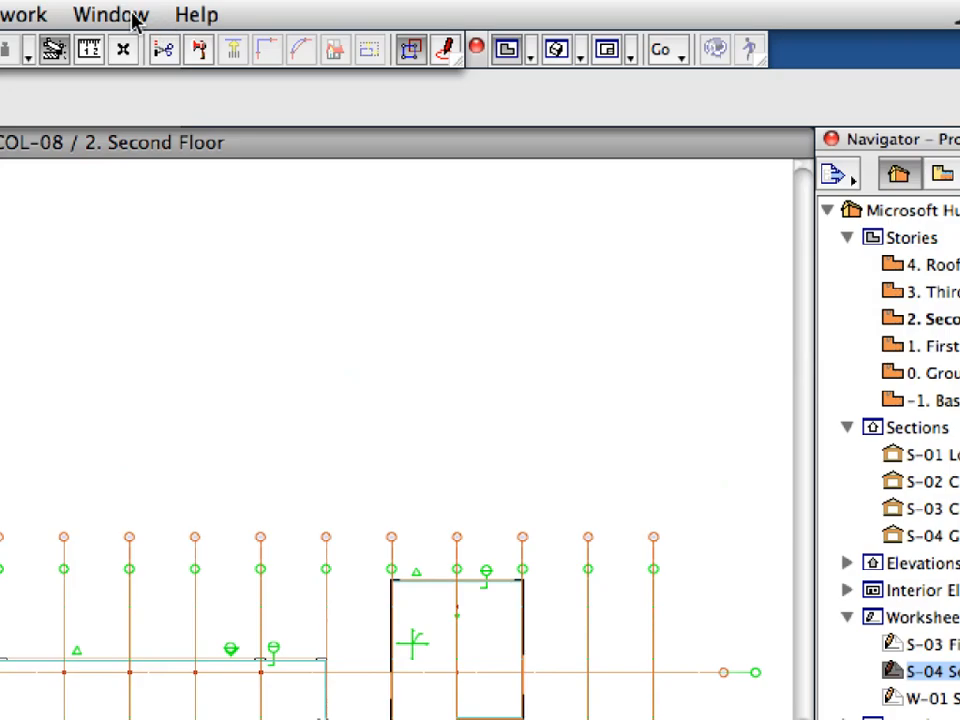
Display the Trace & Reference palette.
left_click(473, 9)
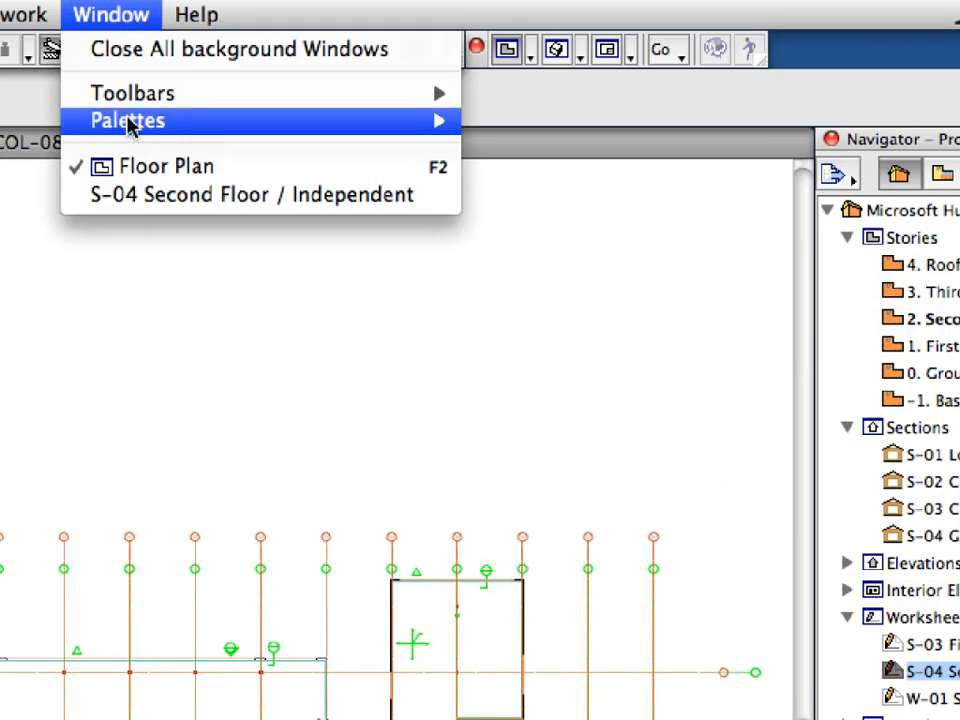
mouse_move(128, 122)
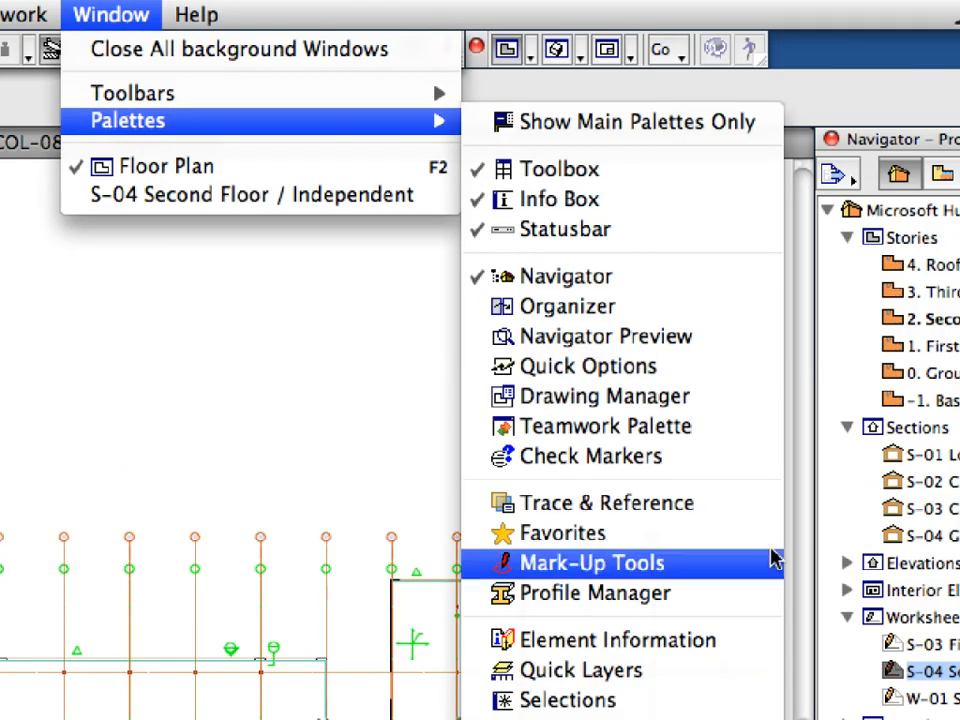